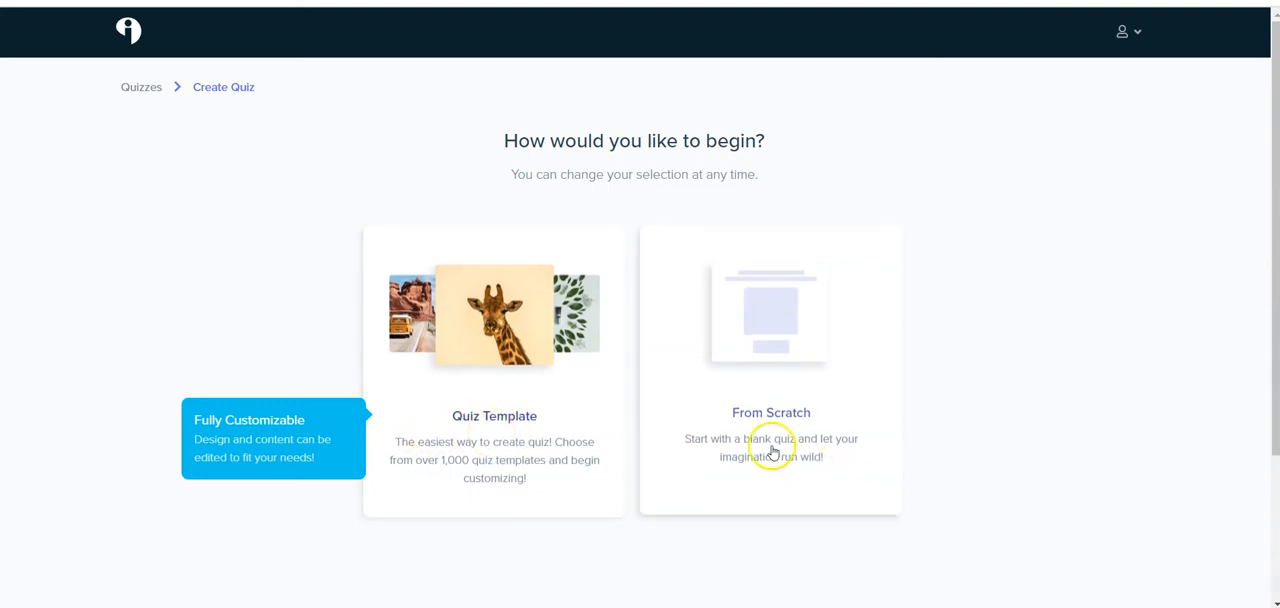
# Start the new quiz from a template and choose the Business category.
pyautogui.click(530, 413)
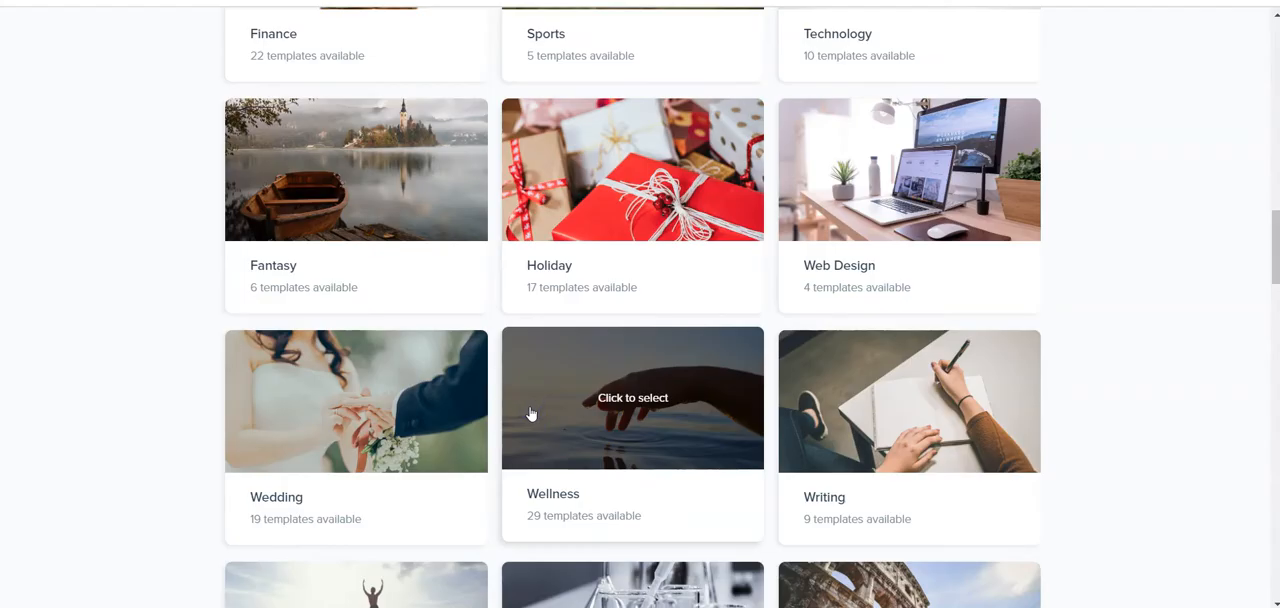
pyautogui.scroll(-5, 531, 413)
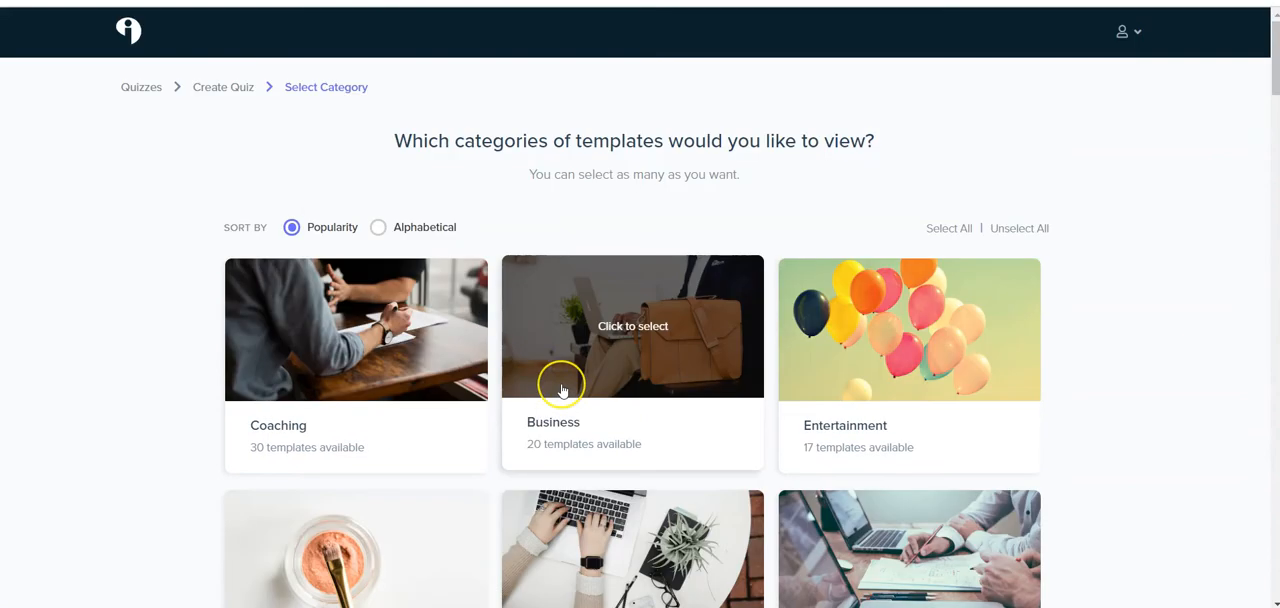
pyautogui.click(561, 388)
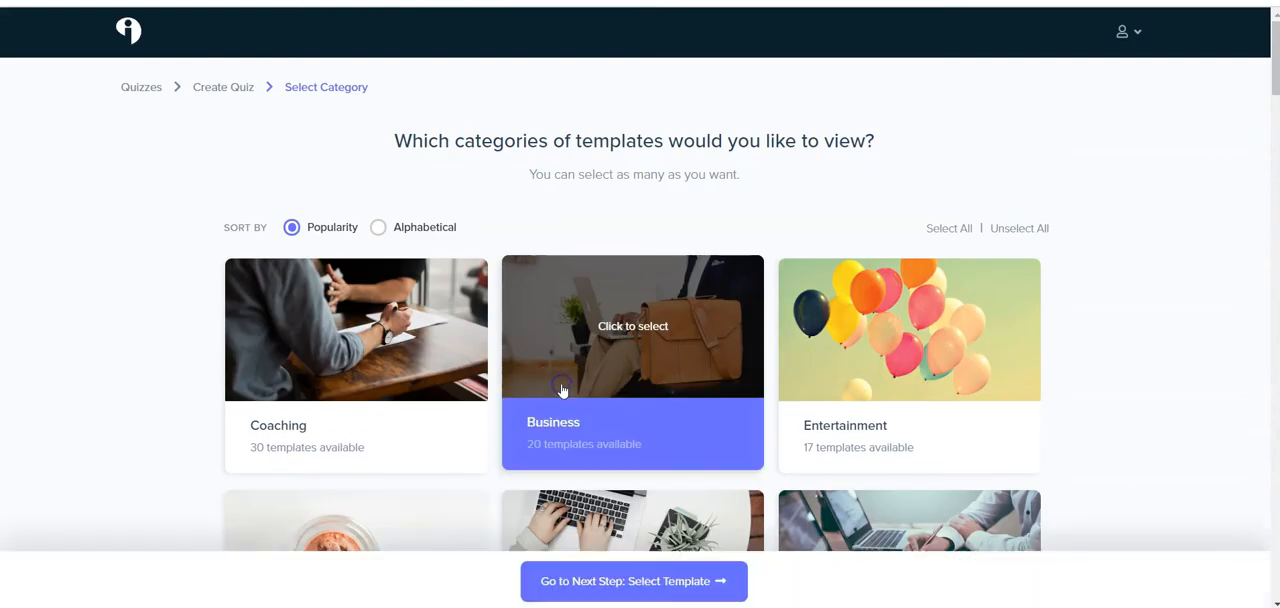
pyautogui.click(640, 582)
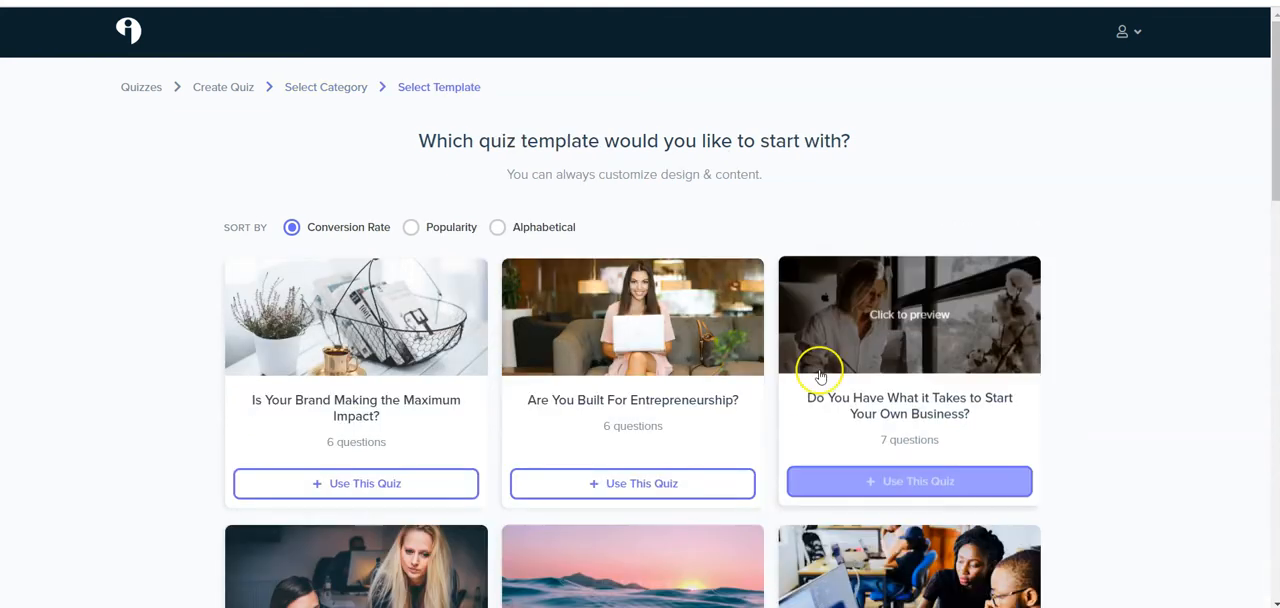
# Browse the business templates and use the "What Kind of Business Owner Are You?" quiz.
pyautogui.scroll(-3, 818, 372)
pyautogui.scroll(-3, 820, 376)
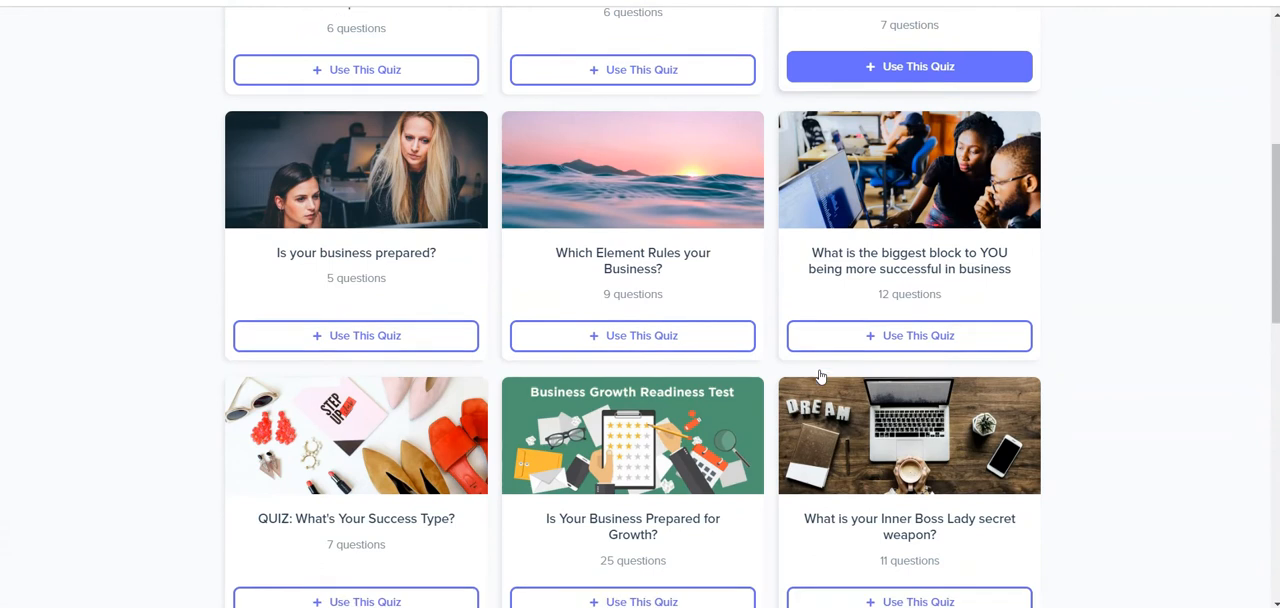
pyautogui.scroll(-6, 820, 376)
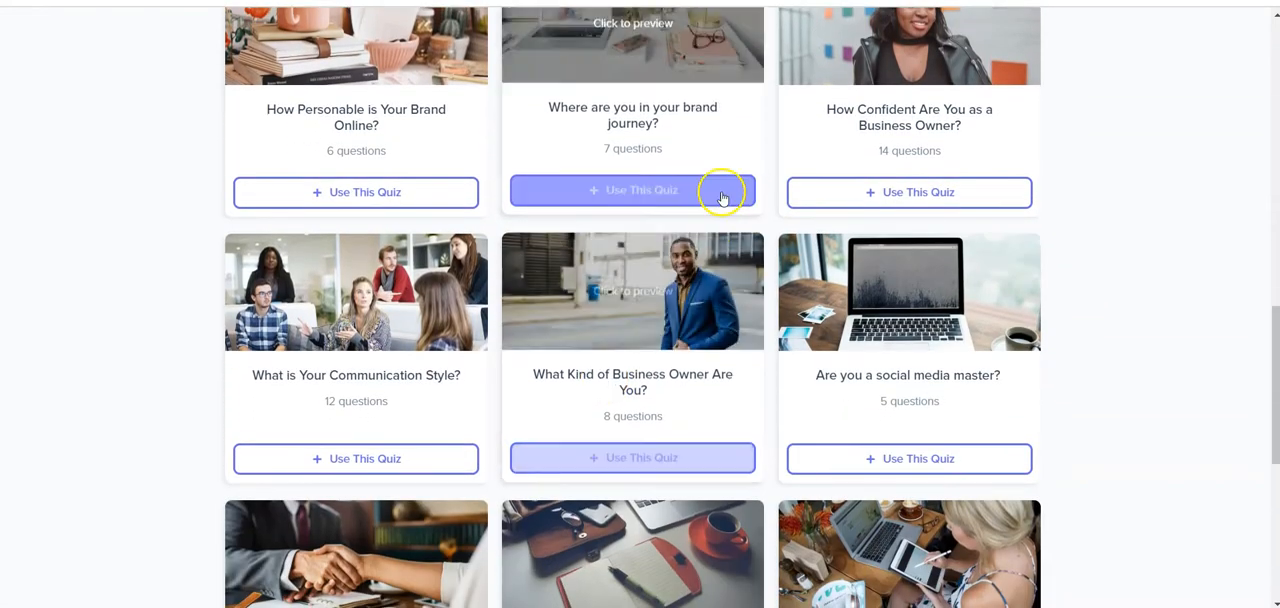
pyautogui.click(650, 458)
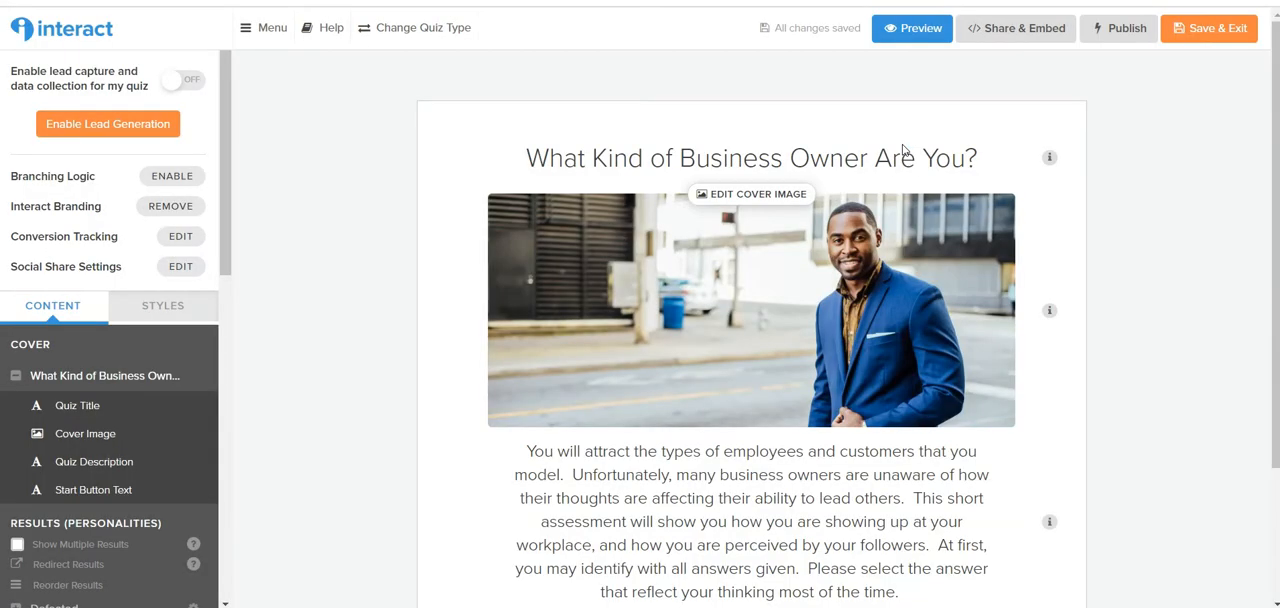
# Replace "Business Owner" in the quiz title so it reads "What Kind of Spiritual Entrepreneur Are You?".
pyautogui.click(884, 150)
pyautogui.click(714, 157)
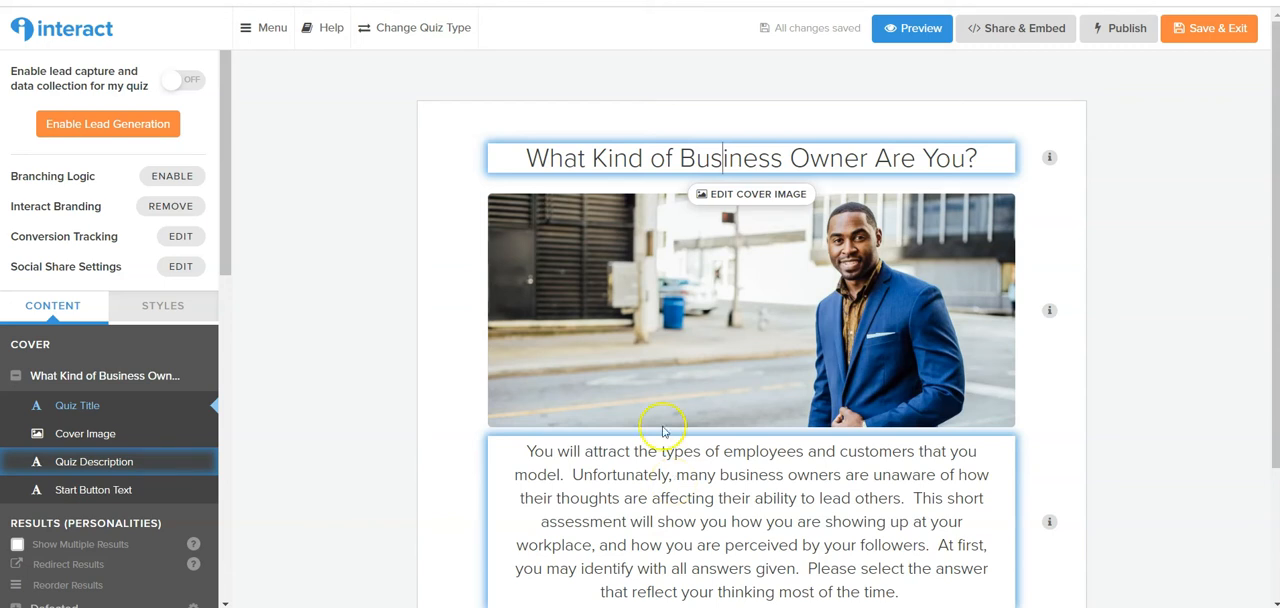
pyautogui.tripleClick(720, 160)
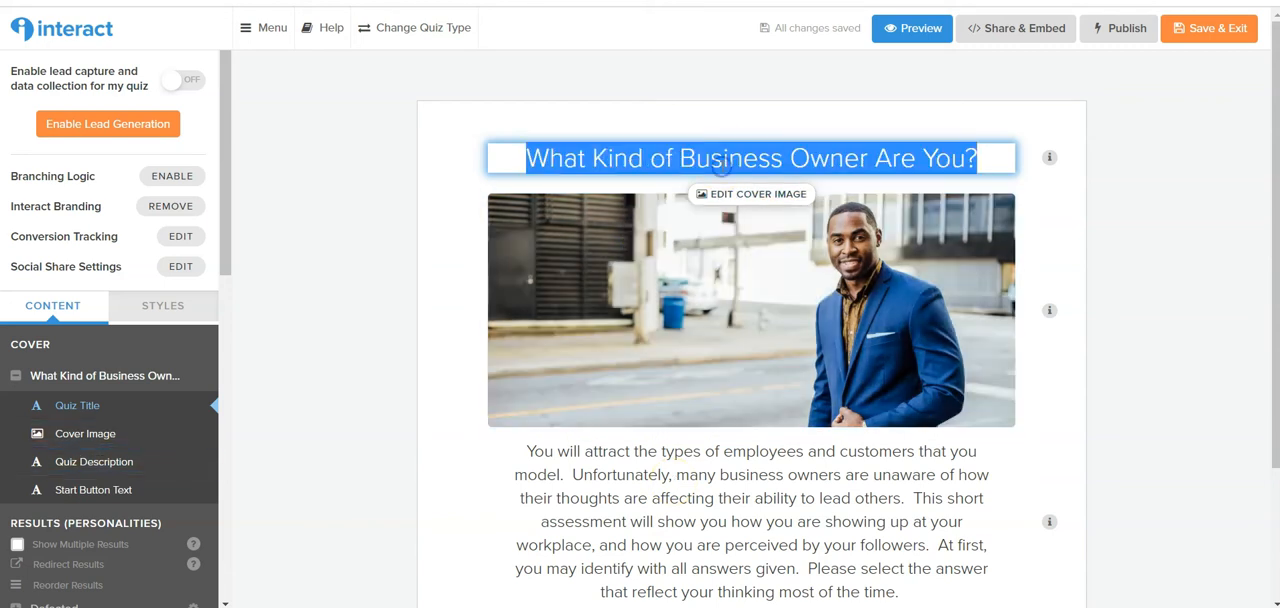
pyautogui.click(680, 158)
pyautogui.moveTo(680, 158); pyautogui.dragTo(869, 154)
pyautogui.write('Spiritual')
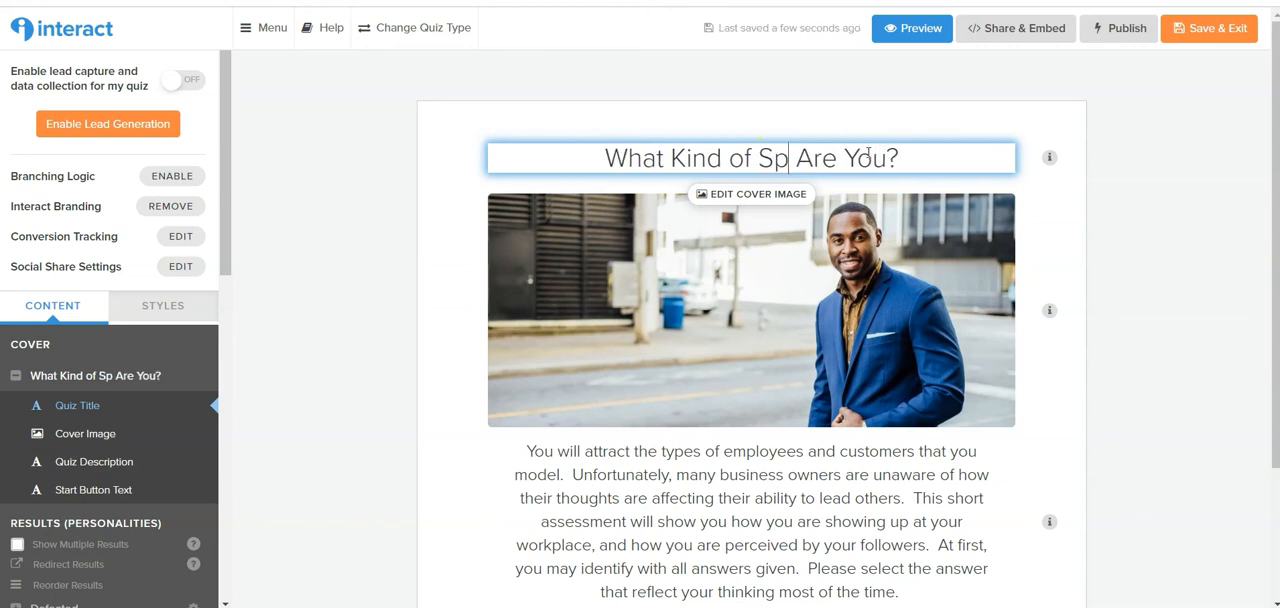
pyautogui.write(' Entre')
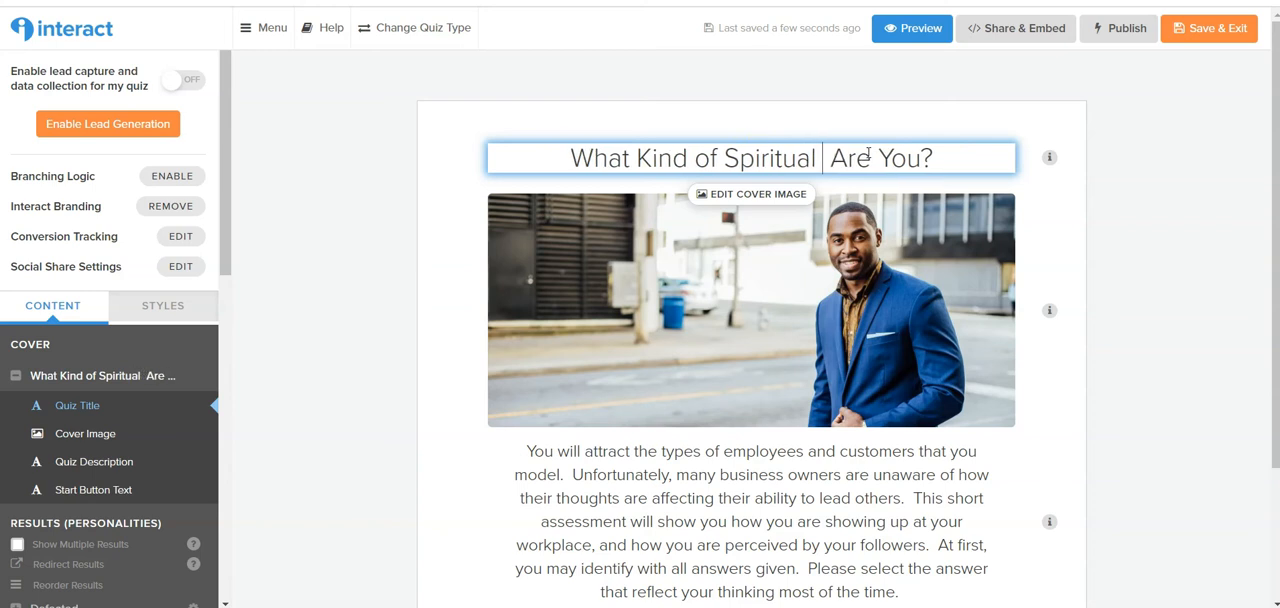
pyautogui.write('prene')
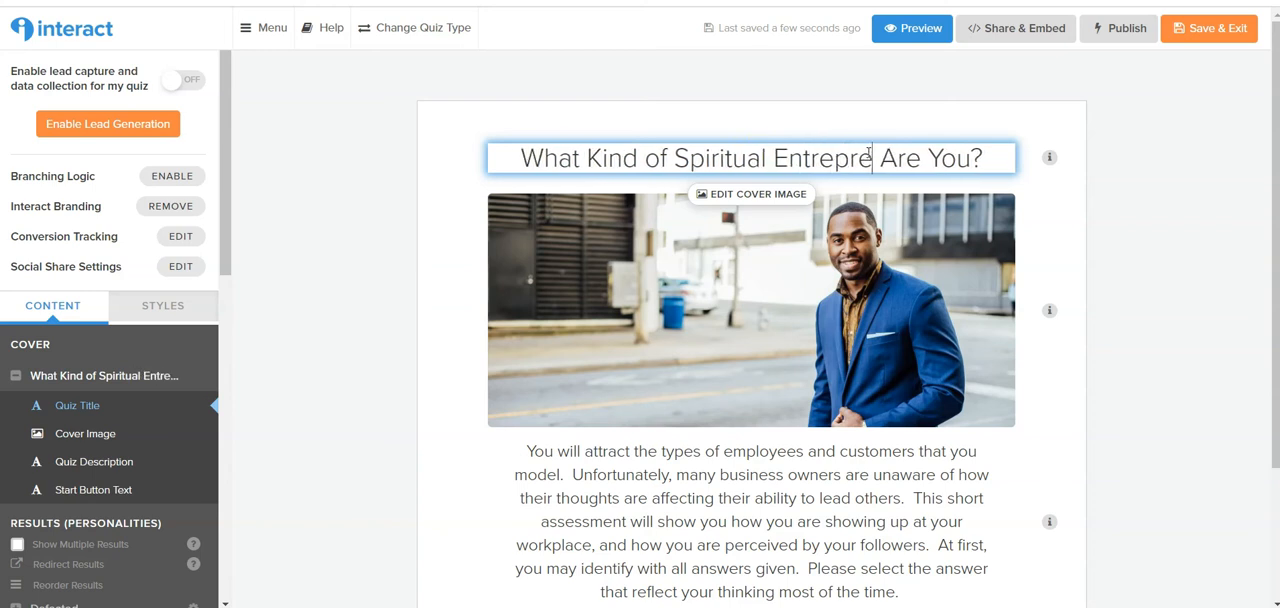
pyautogui.write('ur')
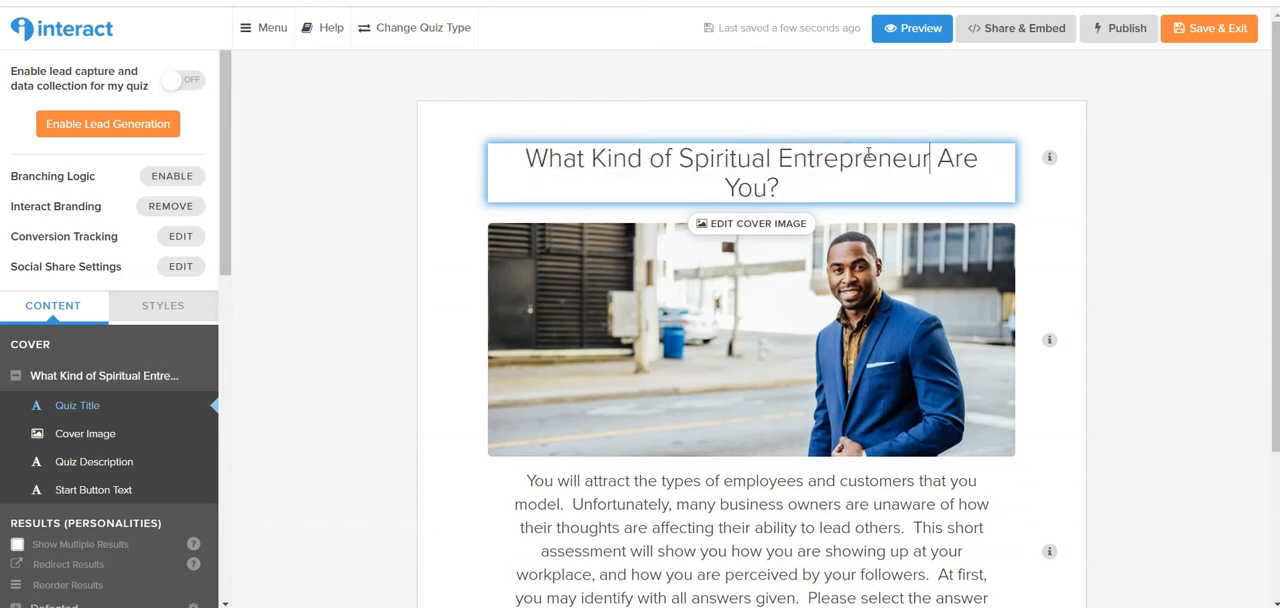
# Discard the template's cover photo in order to choose a replacement image.
pyautogui.click(872, 316)
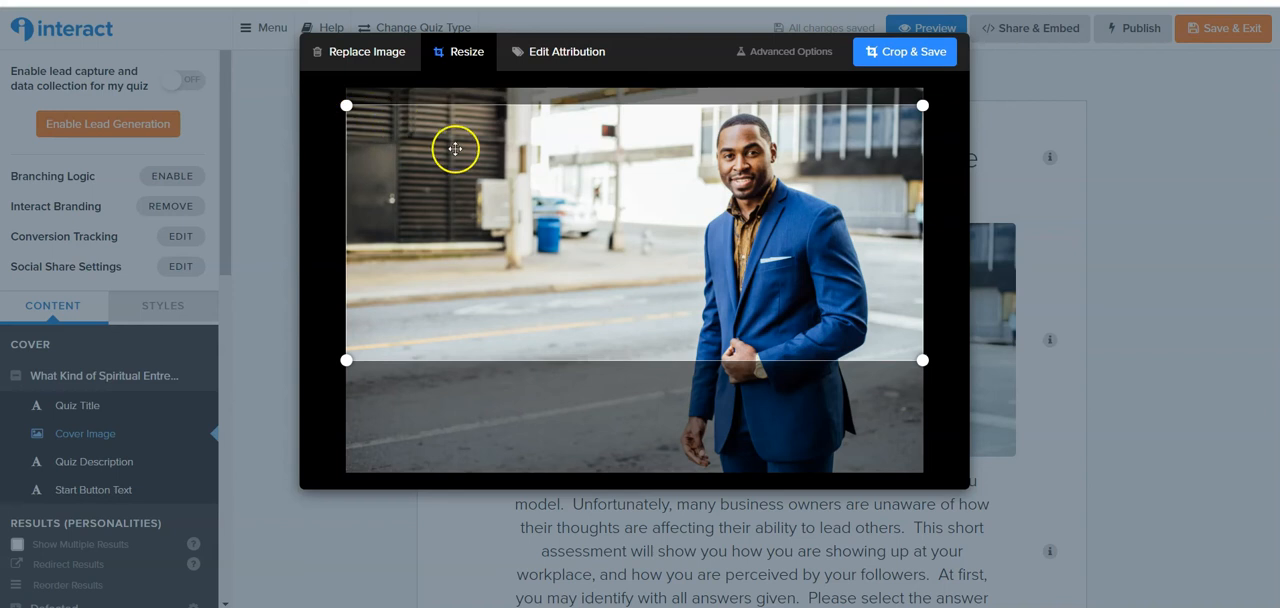
pyautogui.click(365, 63)
pyautogui.click(417, 55)
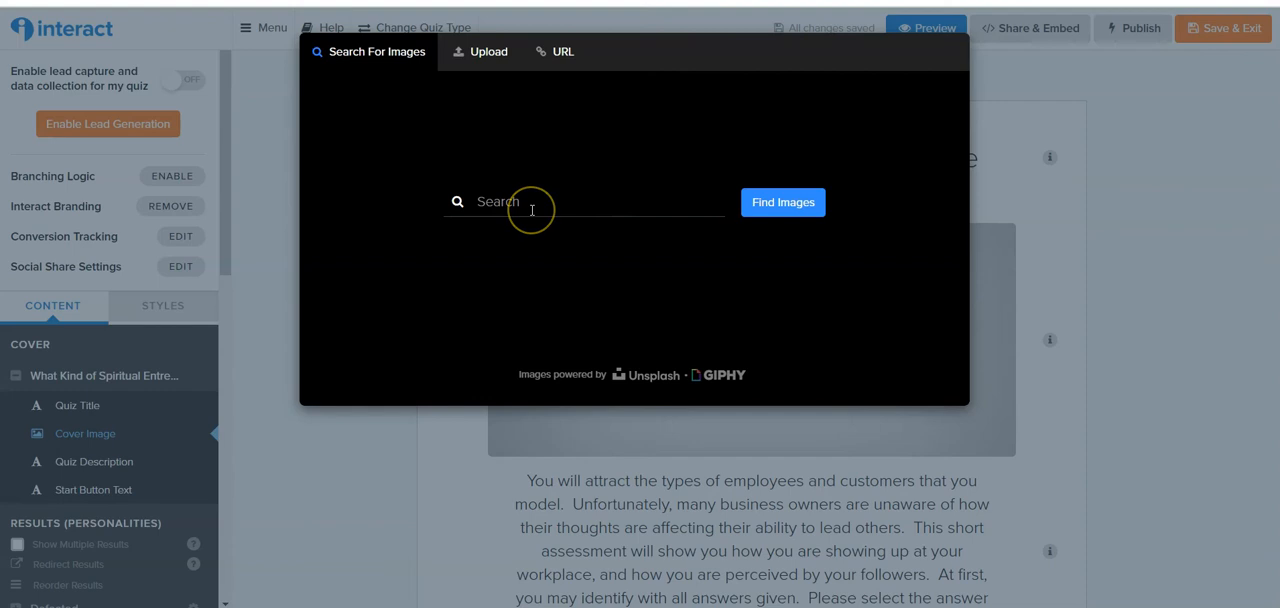
# Search the stock image library for "spirit" and browse the Unsplash results.
pyautogui.write('spirit')
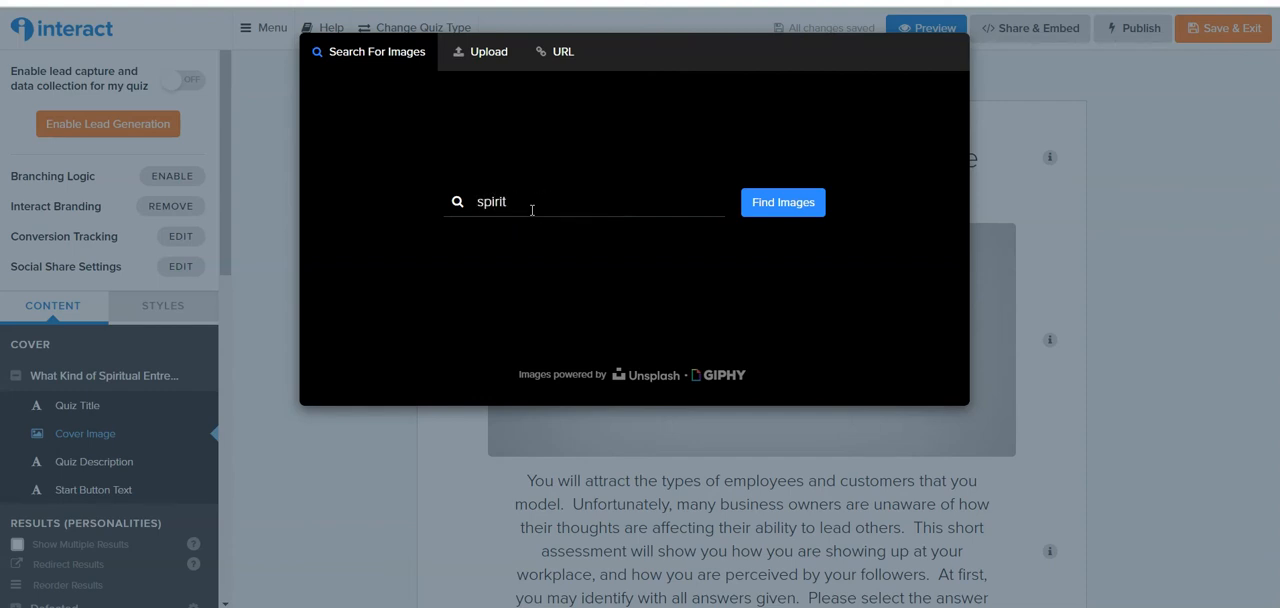
pyautogui.click(787, 212)
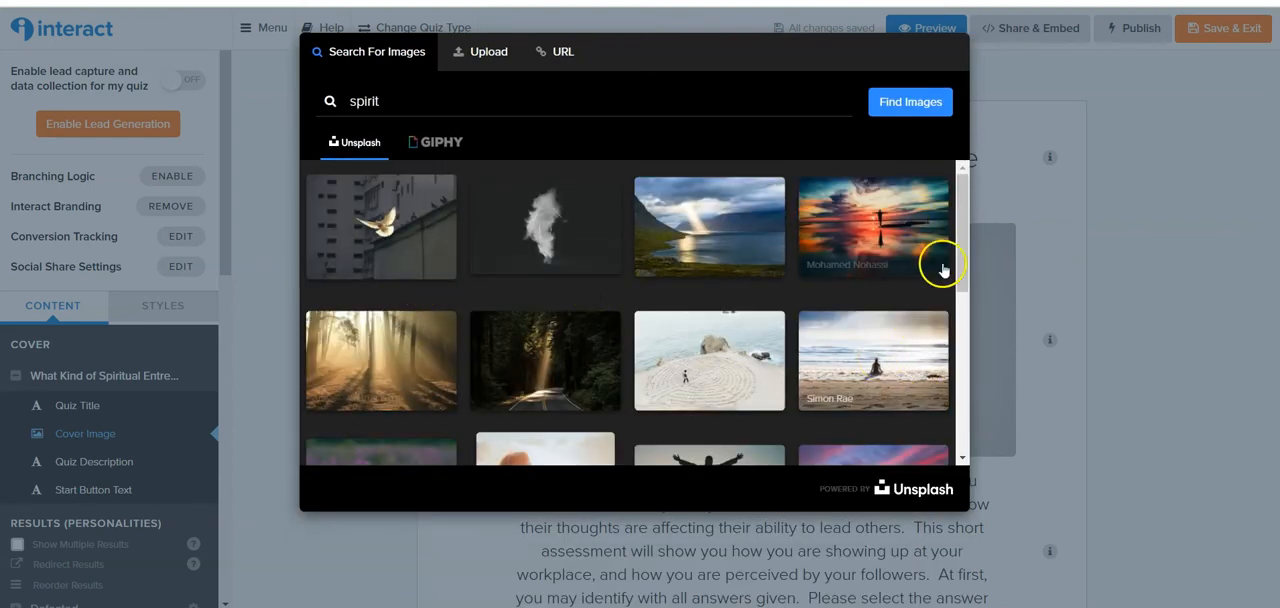
pyautogui.moveTo(966, 205); pyautogui.dragTo(966, 350)
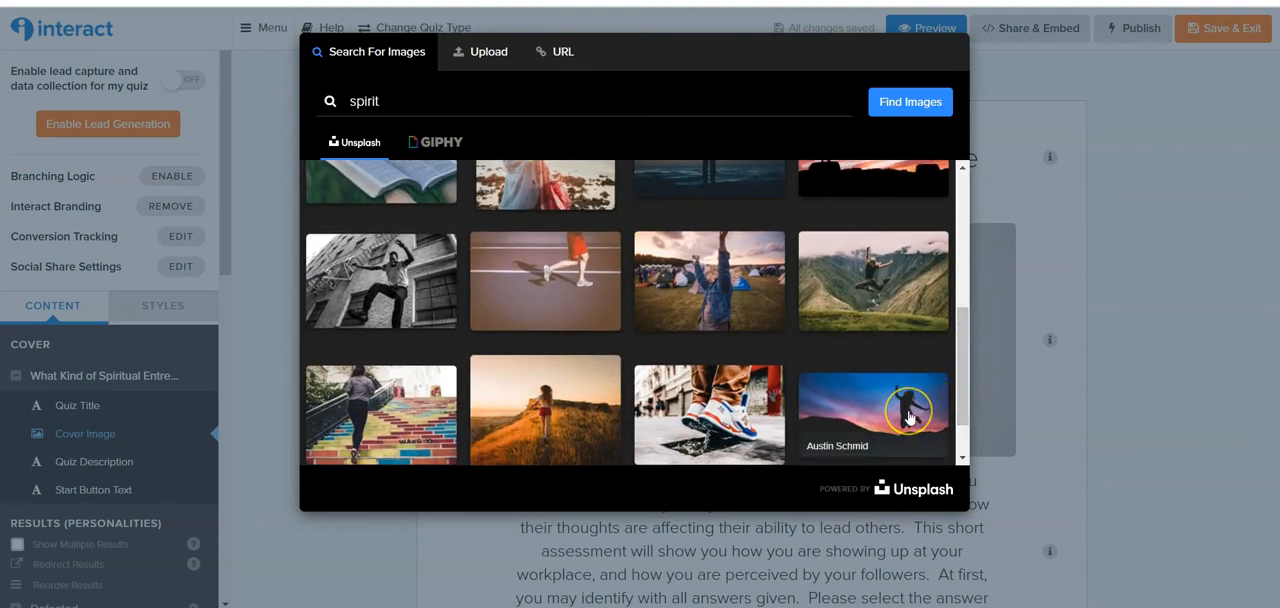
pyautogui.moveTo(963, 303); pyautogui.dragTo(958, 205)
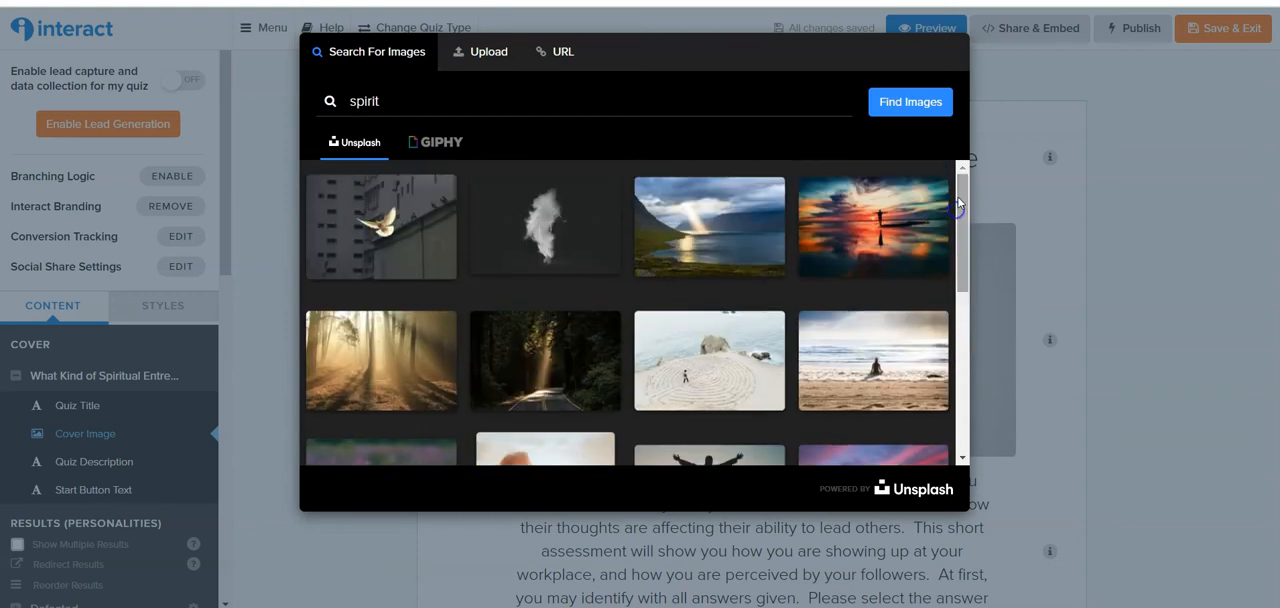
# Check the recommended image dimensions and upload the purple "Which Spiritual Entreprenuer Type are you?" banner file as the cover image.
pyautogui.click(489, 53)
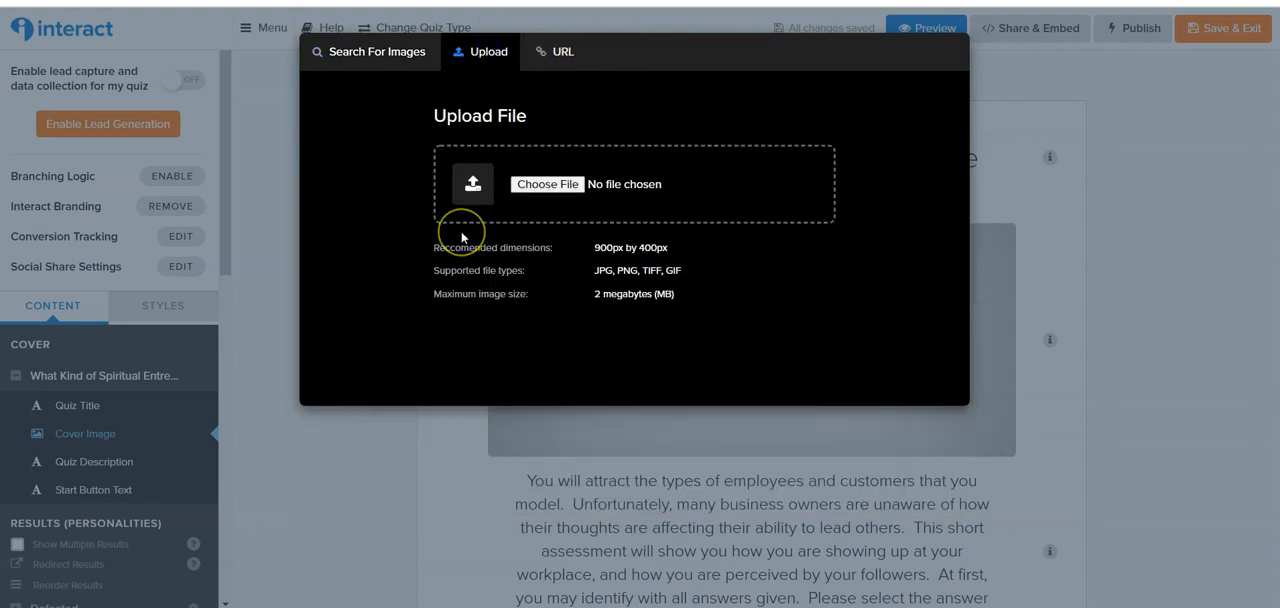
pyautogui.moveTo(586, 245); pyautogui.dragTo(718, 242)
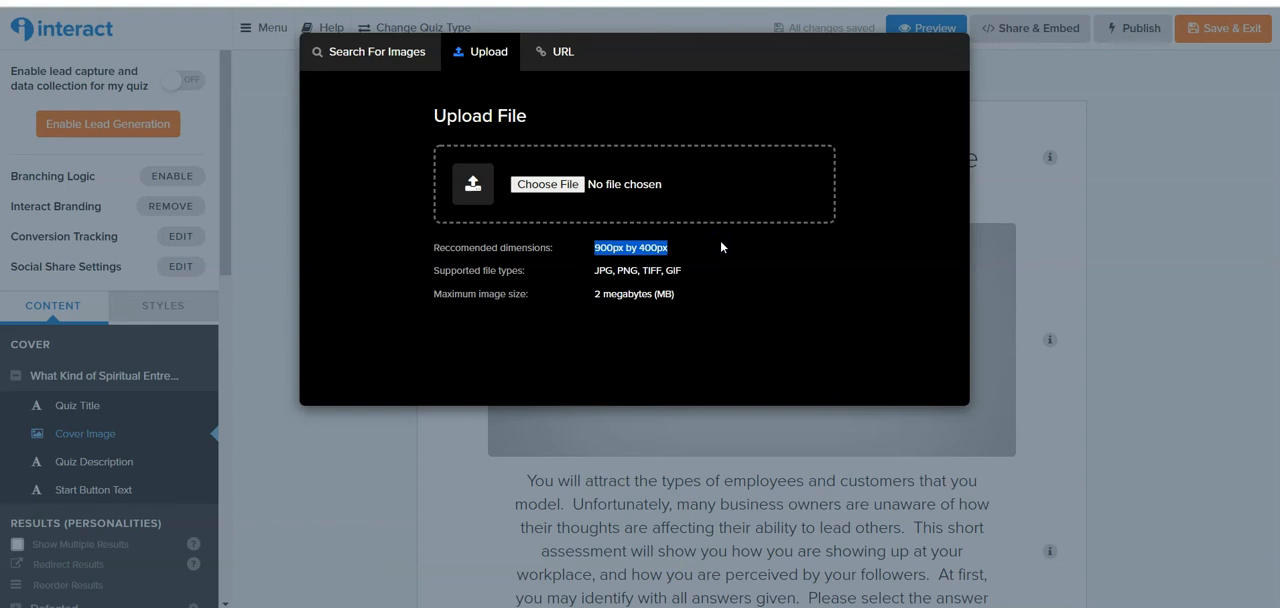
pyautogui.click(460, 242)
pyautogui.click(535, 188)
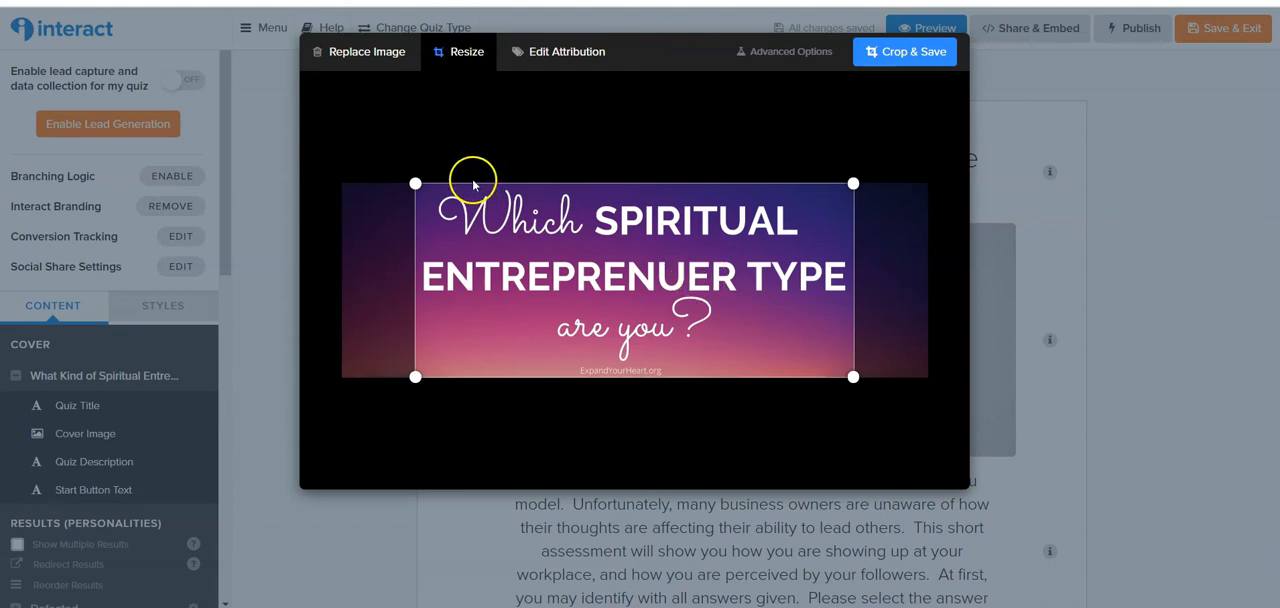
# Center the crop frame around the banner's text, then crop and save the cover image.
pyautogui.moveTo(415, 184); pyautogui.dragTo(358, 194)
pyautogui.moveTo(682, 250); pyautogui.dragTo(684, 253)
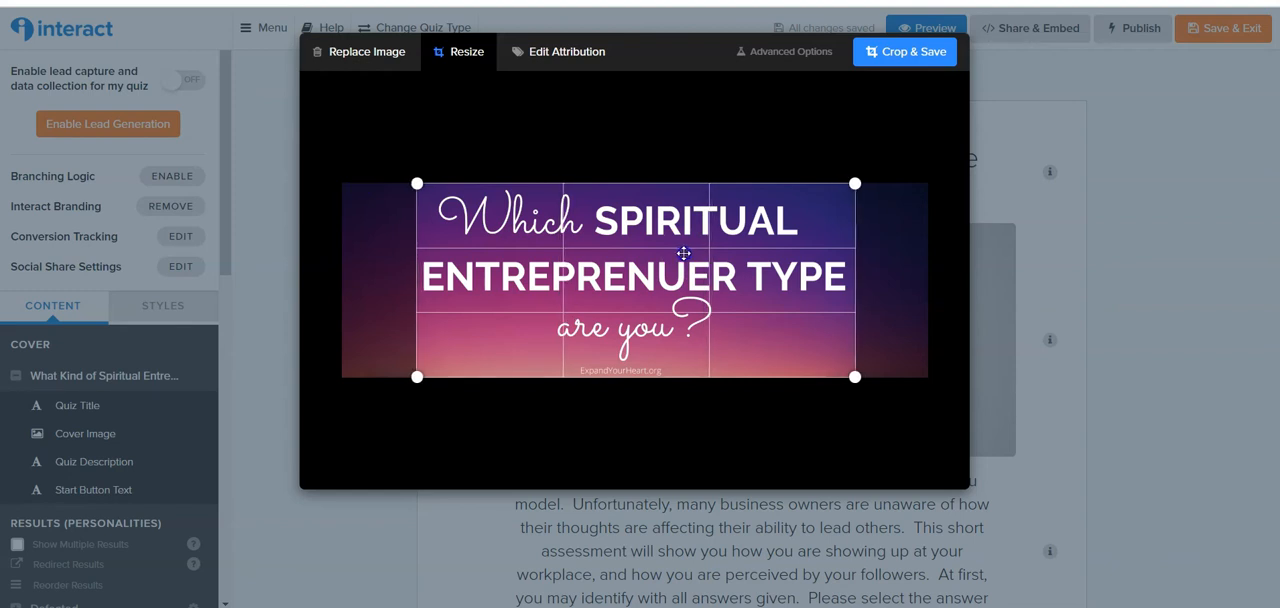
pyautogui.moveTo(684, 253); pyautogui.dragTo(682, 252)
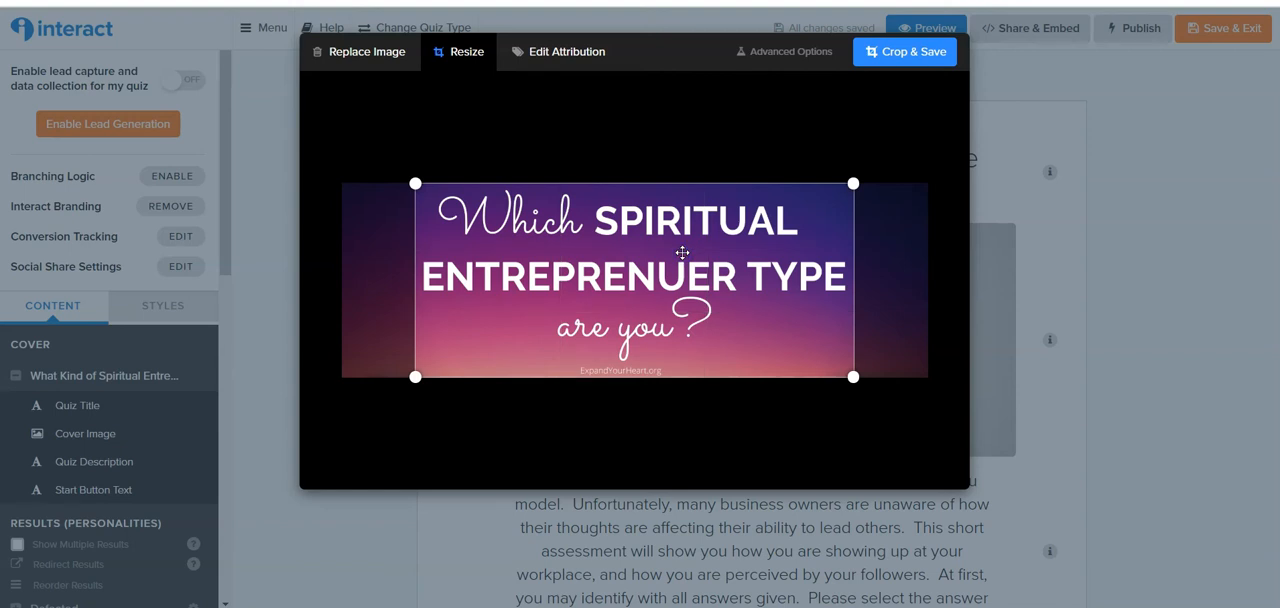
pyautogui.click(905, 63)
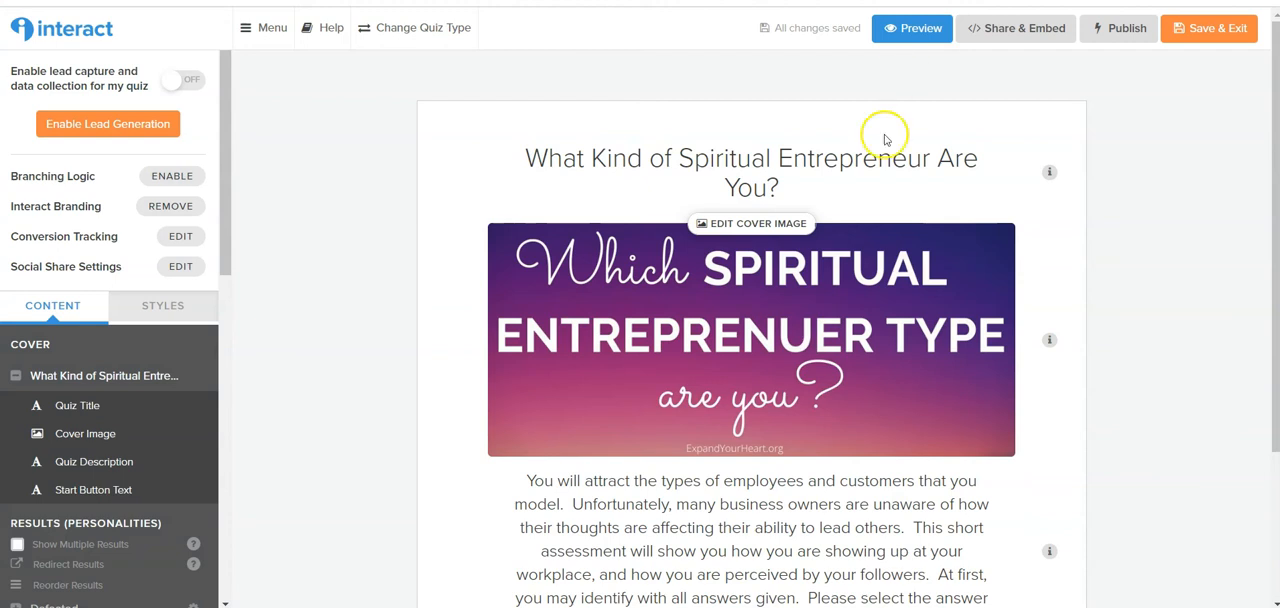
# Replace the whole quiz description with the copied text beginning "Entrepreneurs are not created equally.".
pyautogui.scroll(-1, 863, 295)
pyautogui.scroll(-1, 864, 297)
pyautogui.click(781, 479)
pyautogui.moveTo(901, 536); pyautogui.dragTo(512, 380)
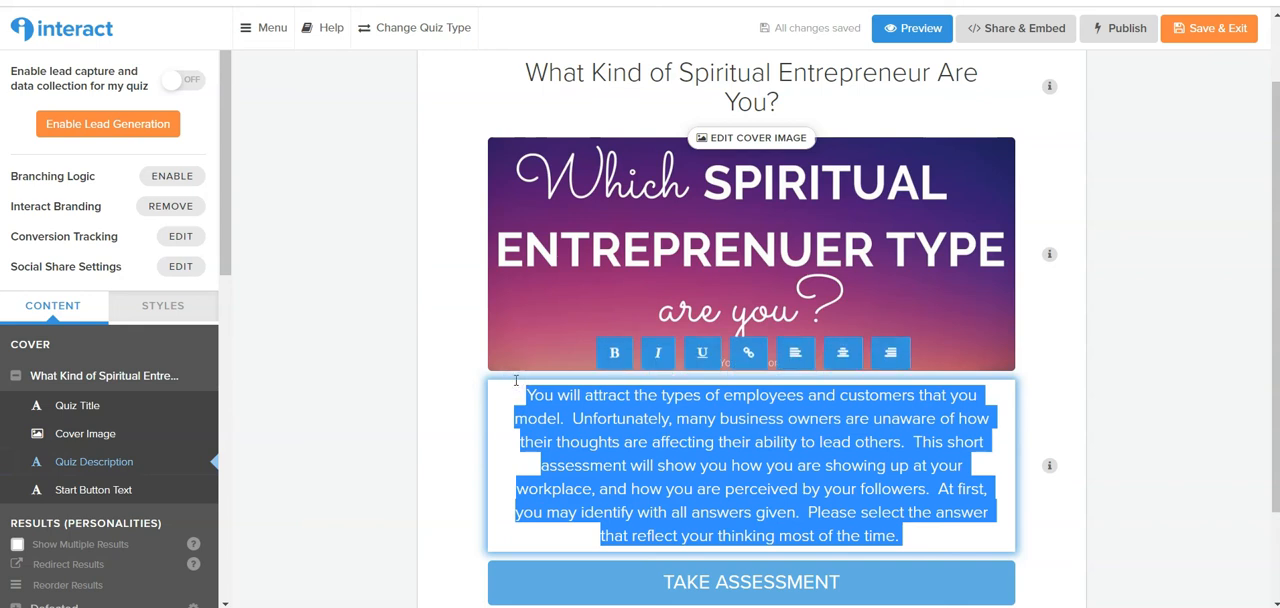
pyautogui.write('Entrepreneurs are not created equally. More importantly spiritual entrepreneurs are not created equally. Using your natural gifts and talents to help others in your business qualifies you as a spiritual entrepreneur. Knowing which type of spiritual entrepreneur you are will help you to easily and effortlessly manifest the desires of your heart. You are not here by accident. You have a calling on your life. The world is anxiously awaiting your gifts. Take the quiz and discover how you can best share your gifts!')
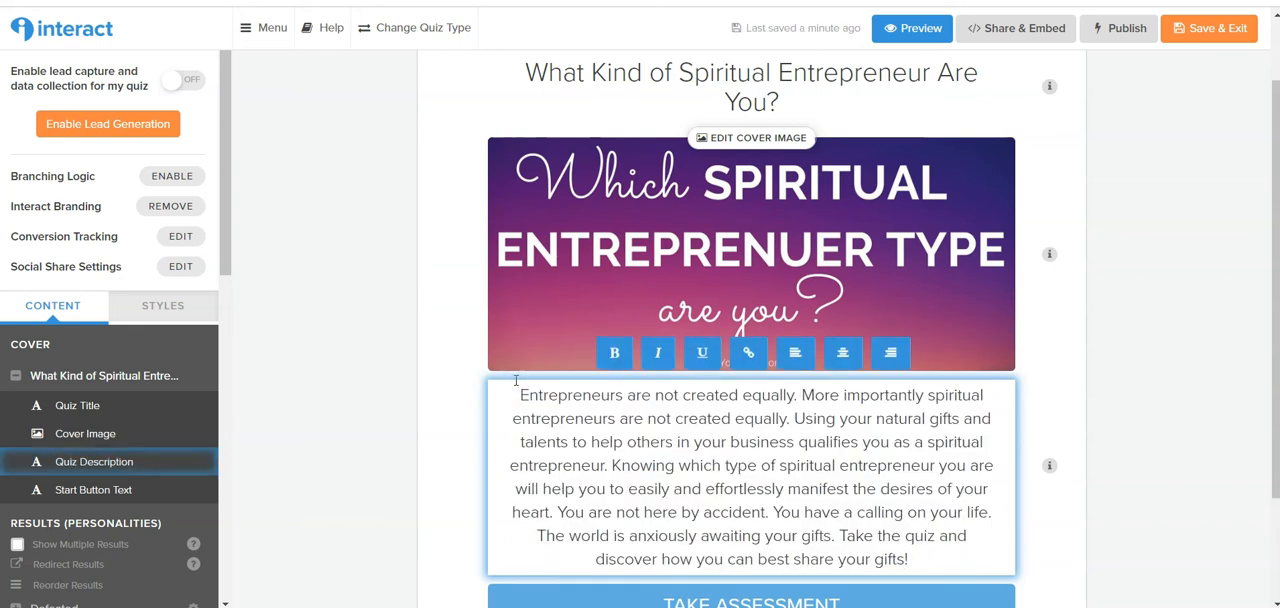
# Open the Leader result and examine its editable title, image and description.
pyautogui.scroll(-2, 812, 508)
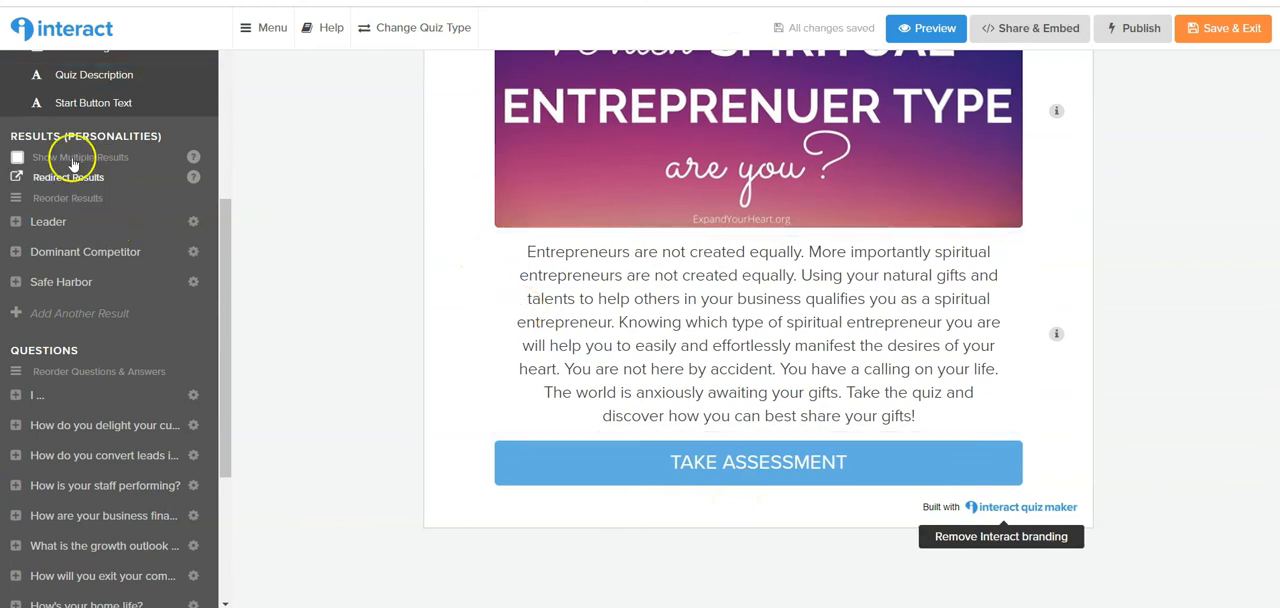
pyautogui.click(22, 222)
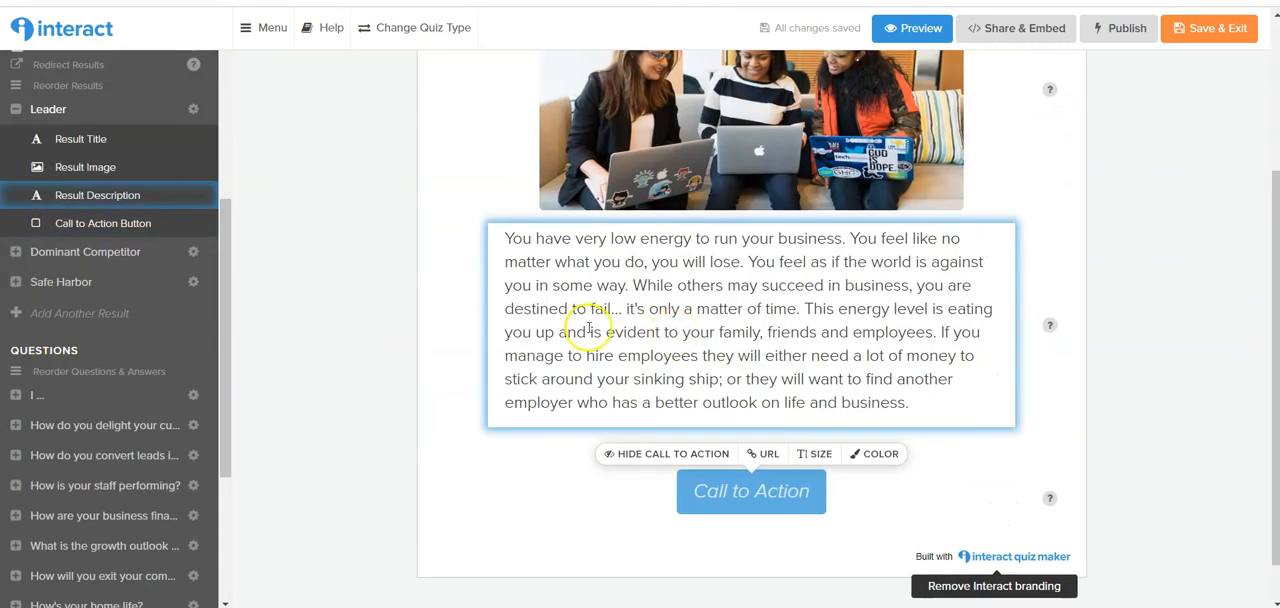
pyautogui.scroll(3, 766, 229)
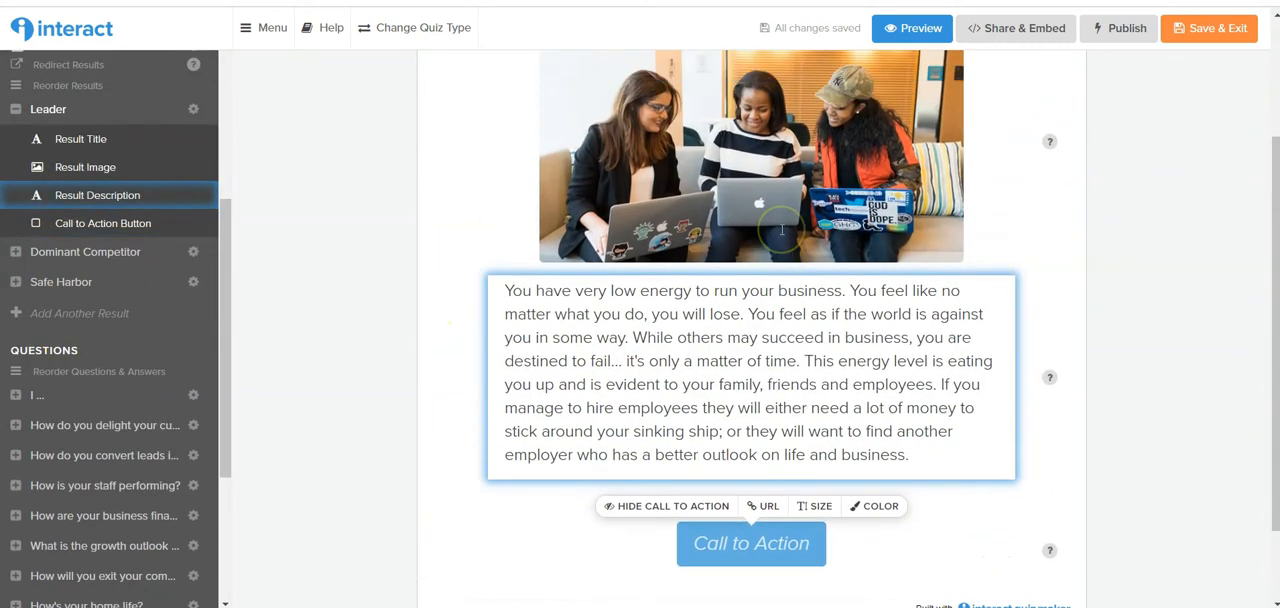
pyautogui.doubleClick(759, 80)
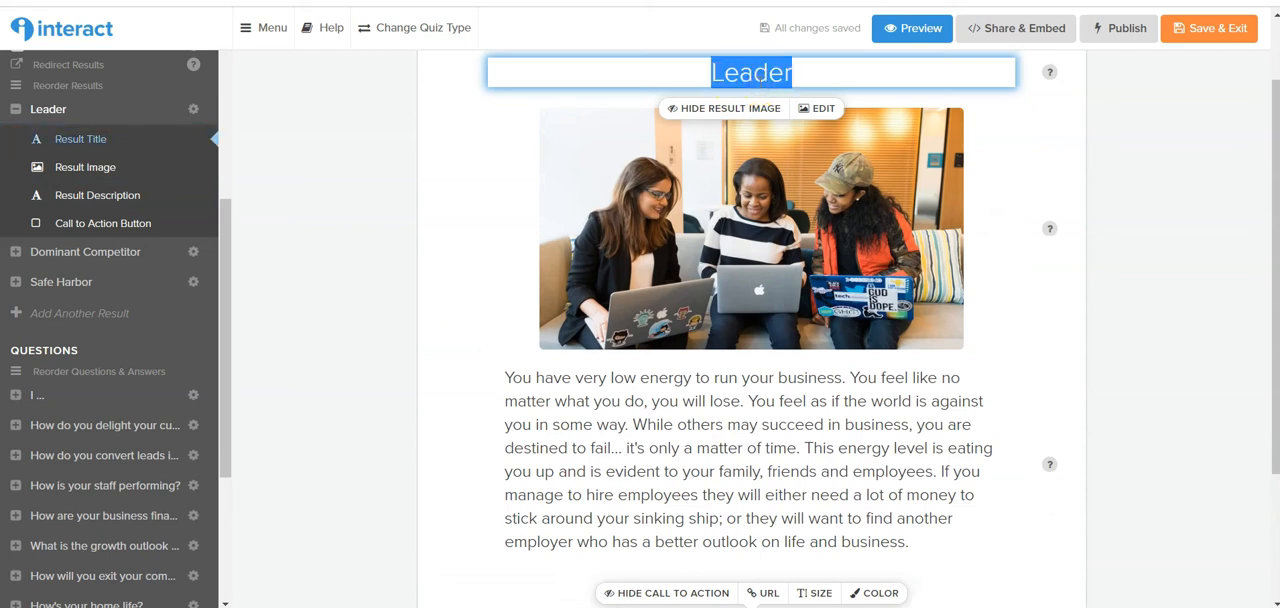
pyautogui.click(586, 248)
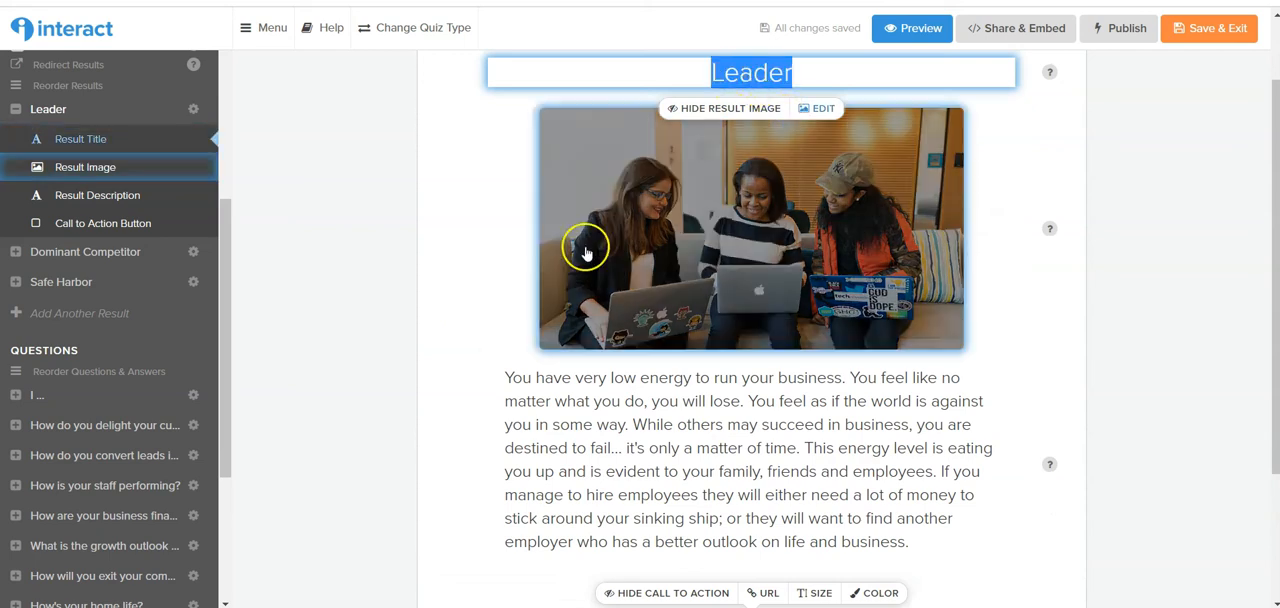
pyautogui.click(743, 233)
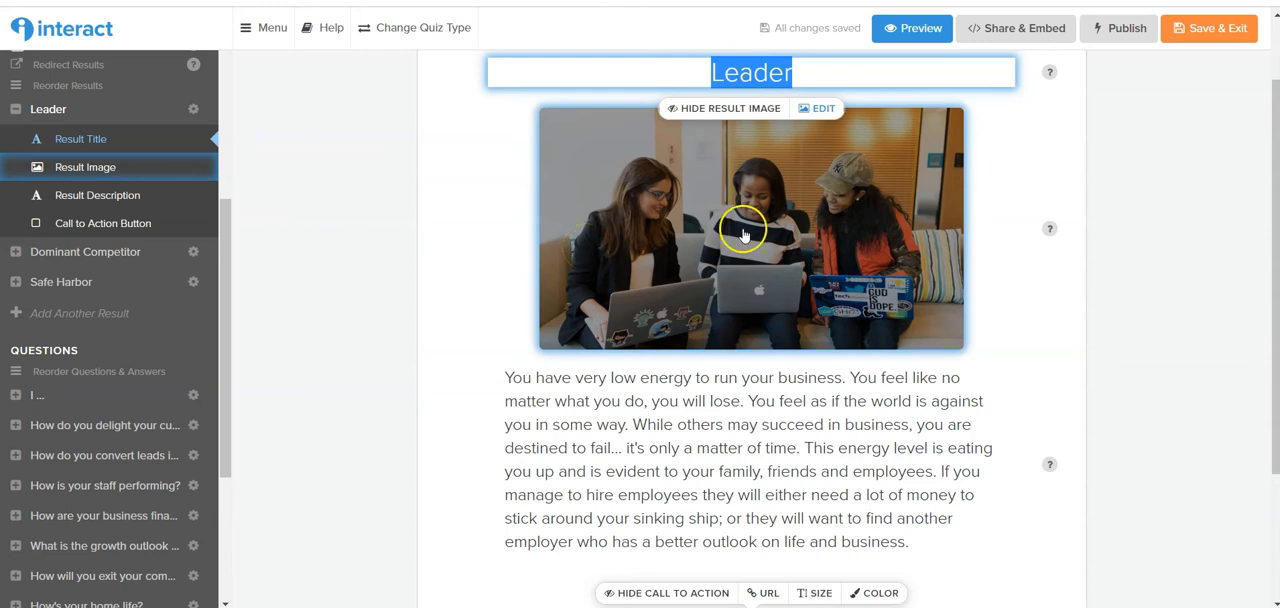
# Hide the Leader result's image and show it again.
pyautogui.click(680, 109)
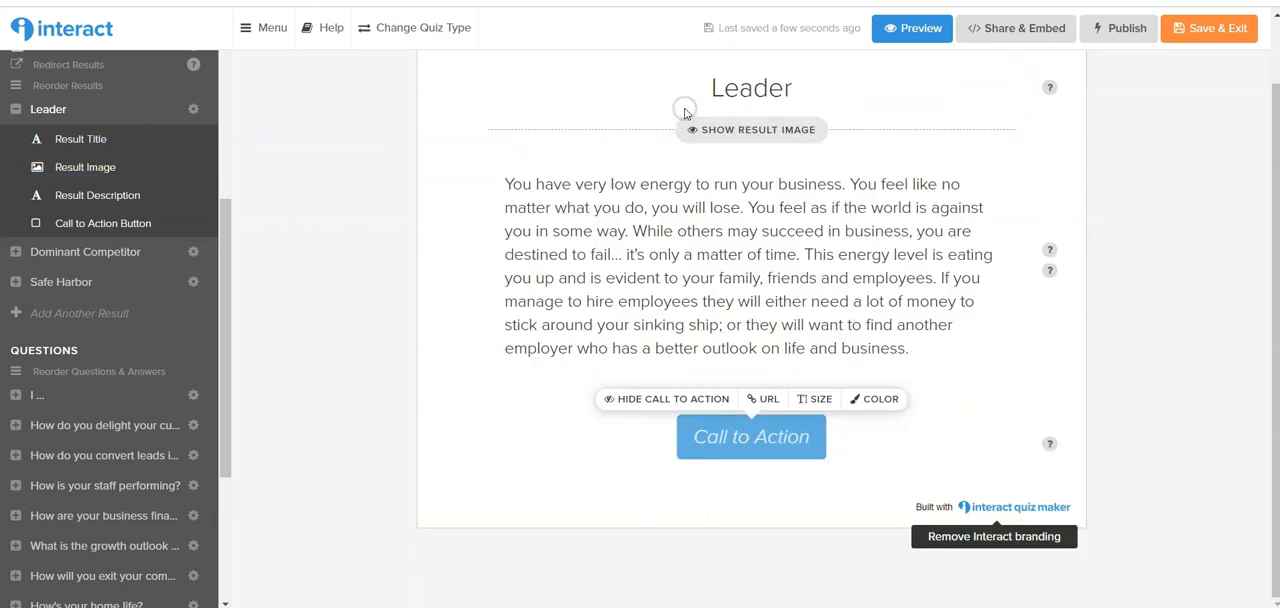
pyautogui.click(703, 141)
pyautogui.click(701, 137)
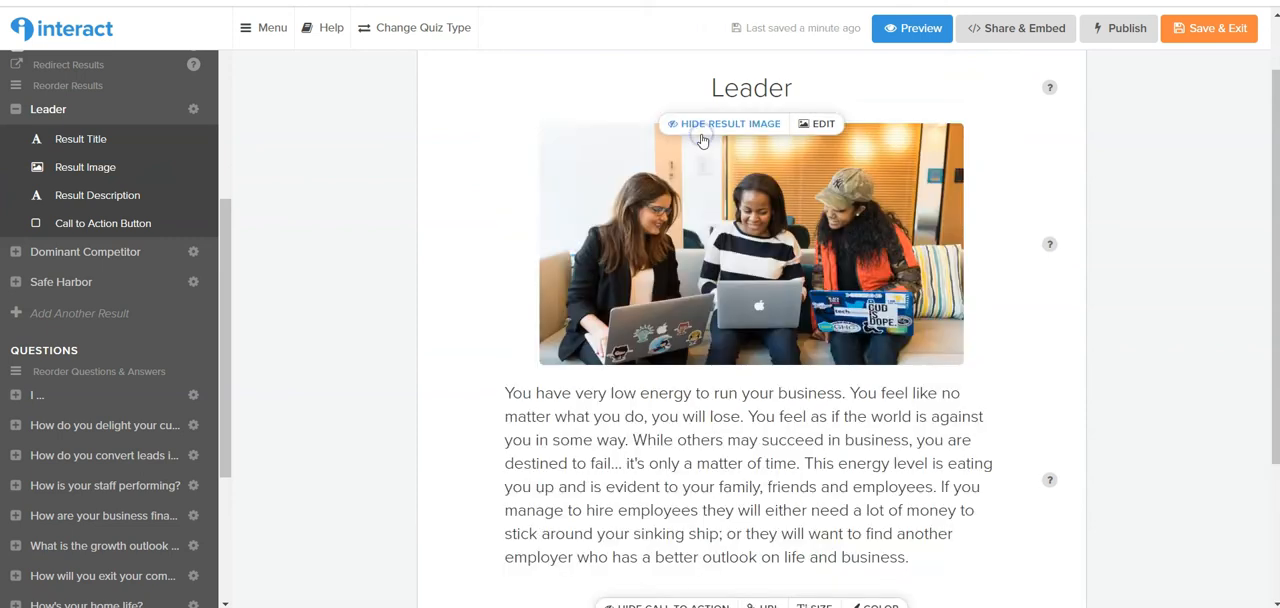
# Replace the Leader result's description with the placeholder text "jkmlm,.nk,nklm" and save it.
pyautogui.click(829, 157)
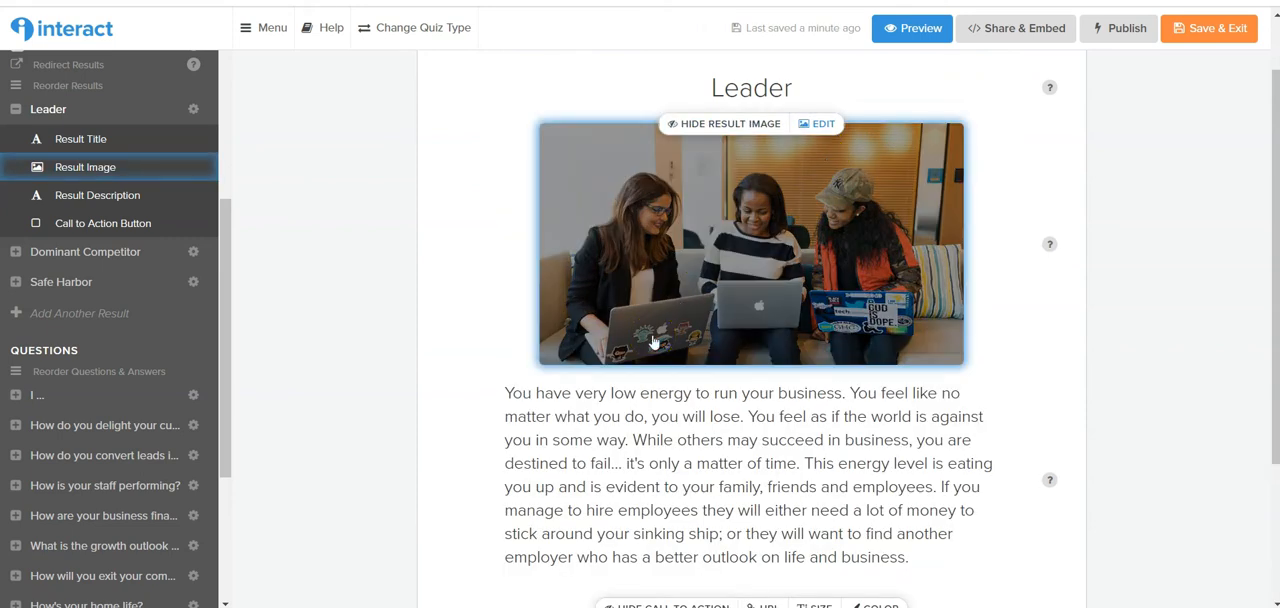
pyautogui.click(613, 396)
pyautogui.click(612, 501)
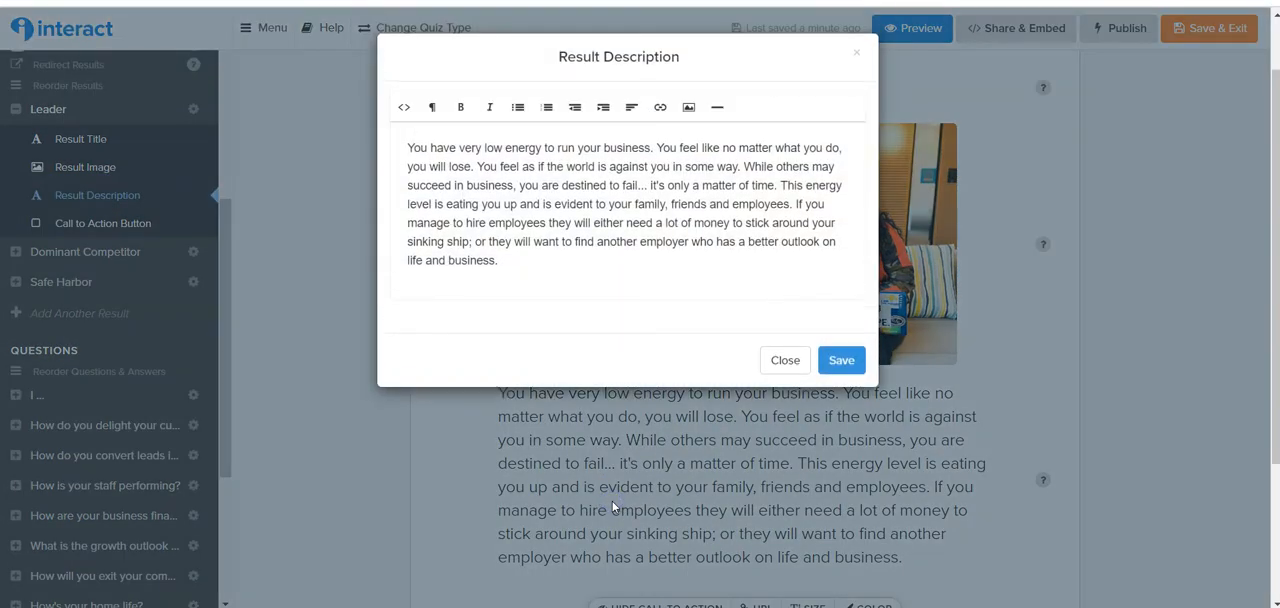
pyautogui.click(507, 233)
pyautogui.hotkey('ctrl', 'a')
pyautogui.press('BackSpace')
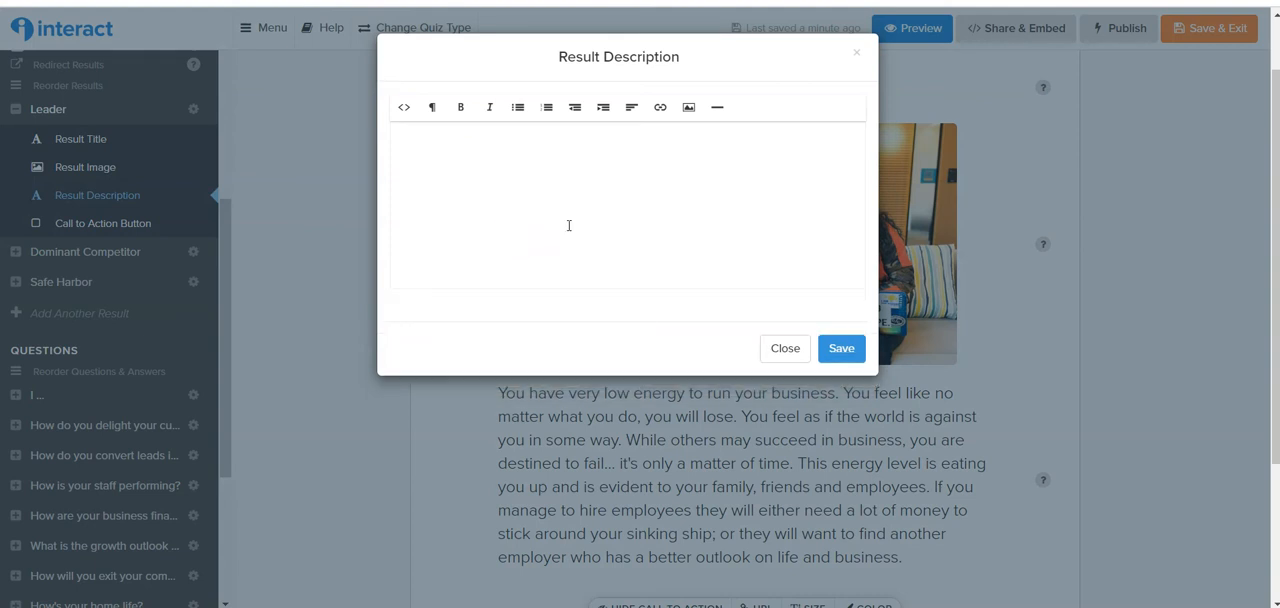
pyautogui.write('jkmlm,.nk,nklm')
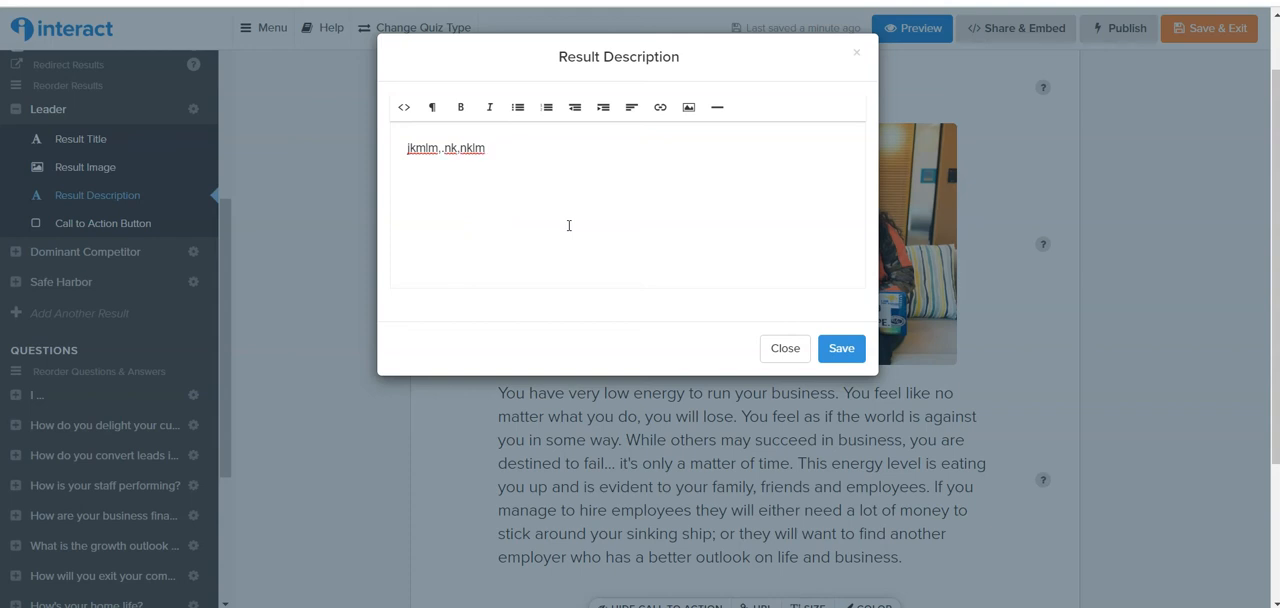
pyautogui.click(840, 344)
pyautogui.click(840, 344)
pyautogui.click(224, 349)
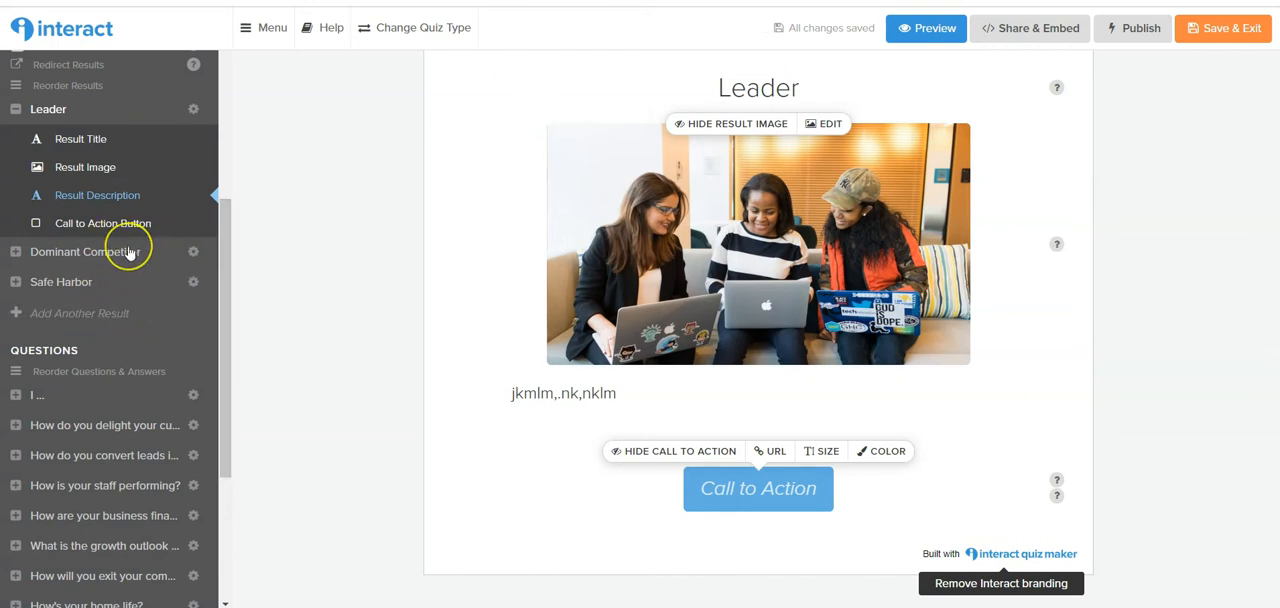
# Hide the Leader result's call-to-action button and show it again.
pyautogui.click(703, 486)
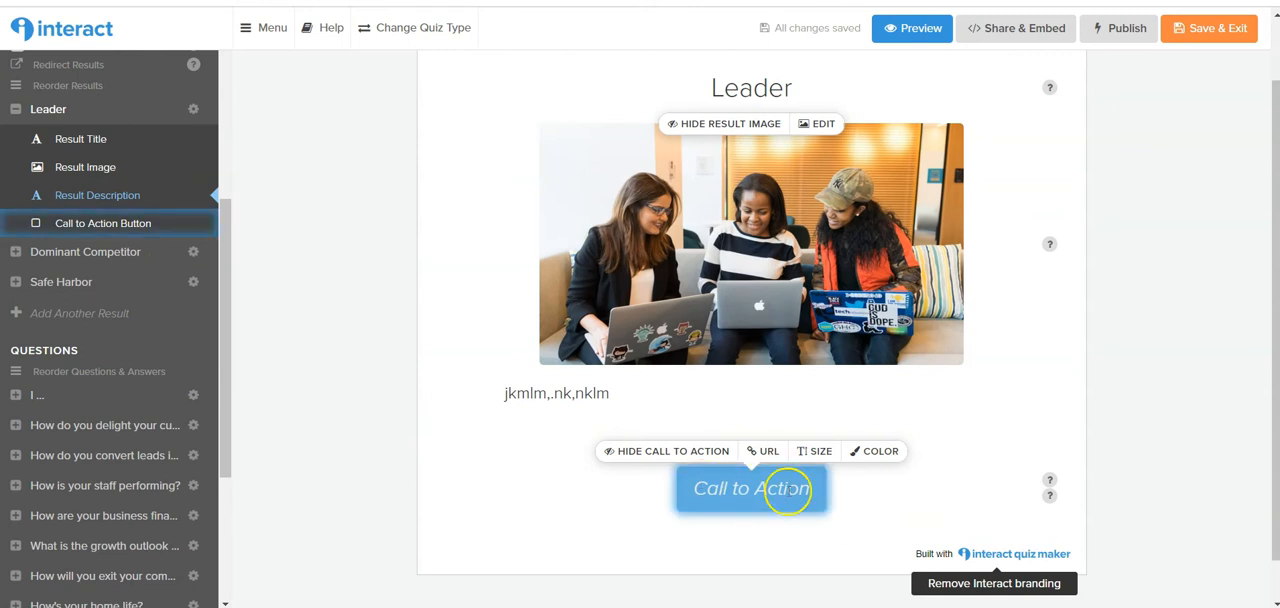
pyautogui.click(748, 493)
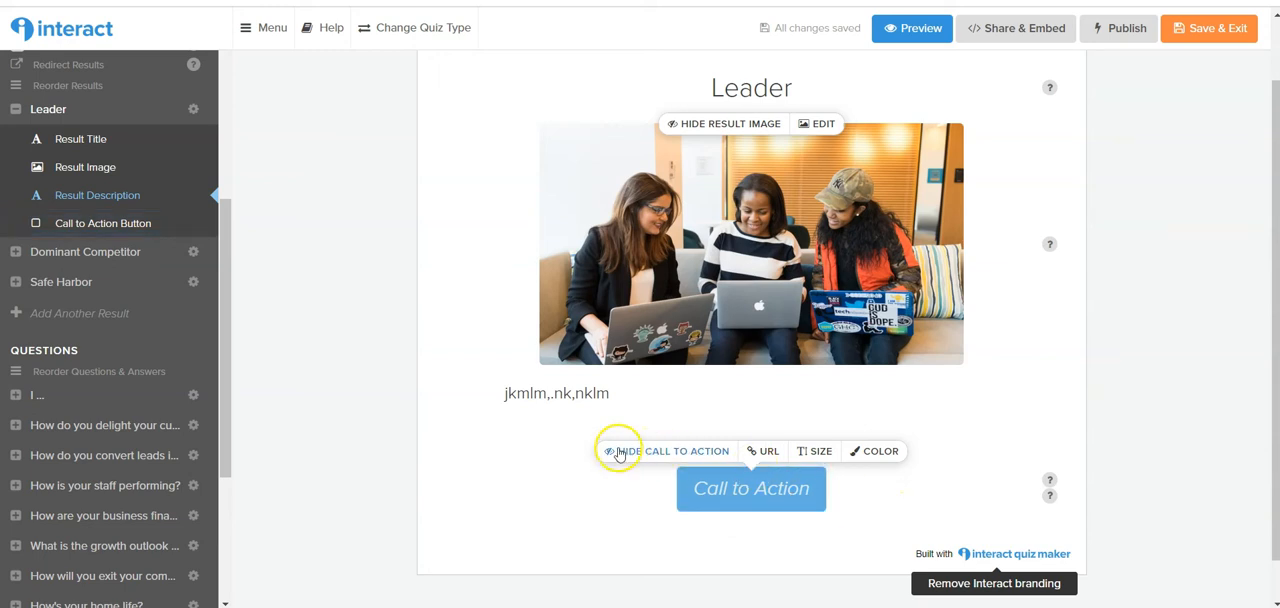
pyautogui.click(619, 453)
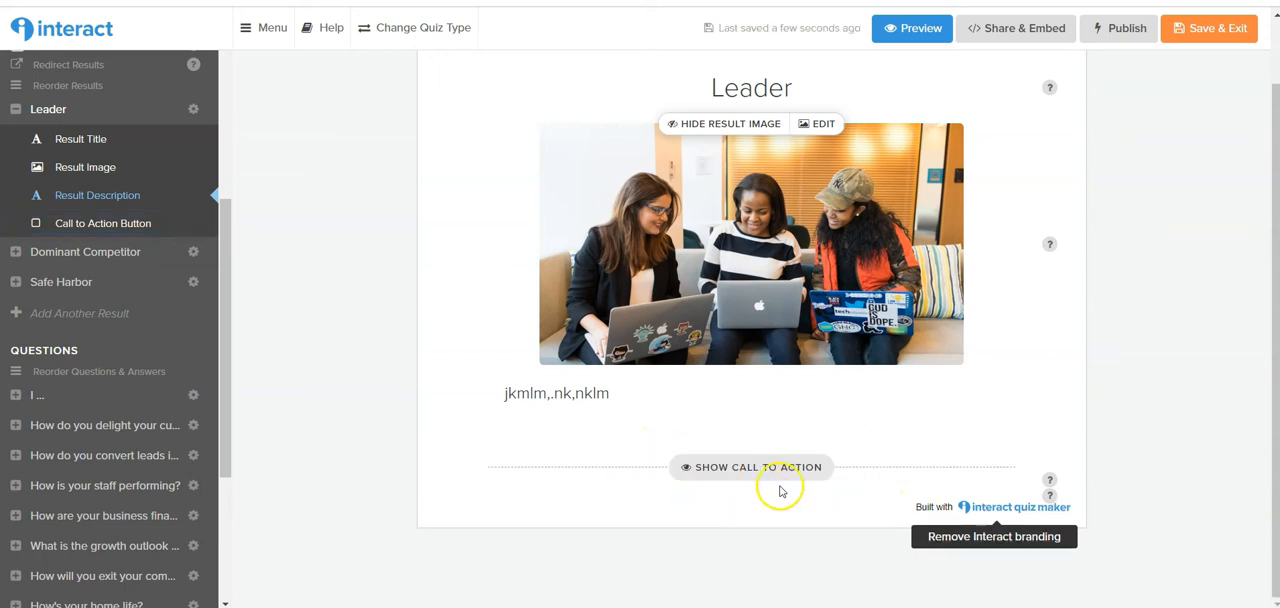
pyautogui.click(604, 331)
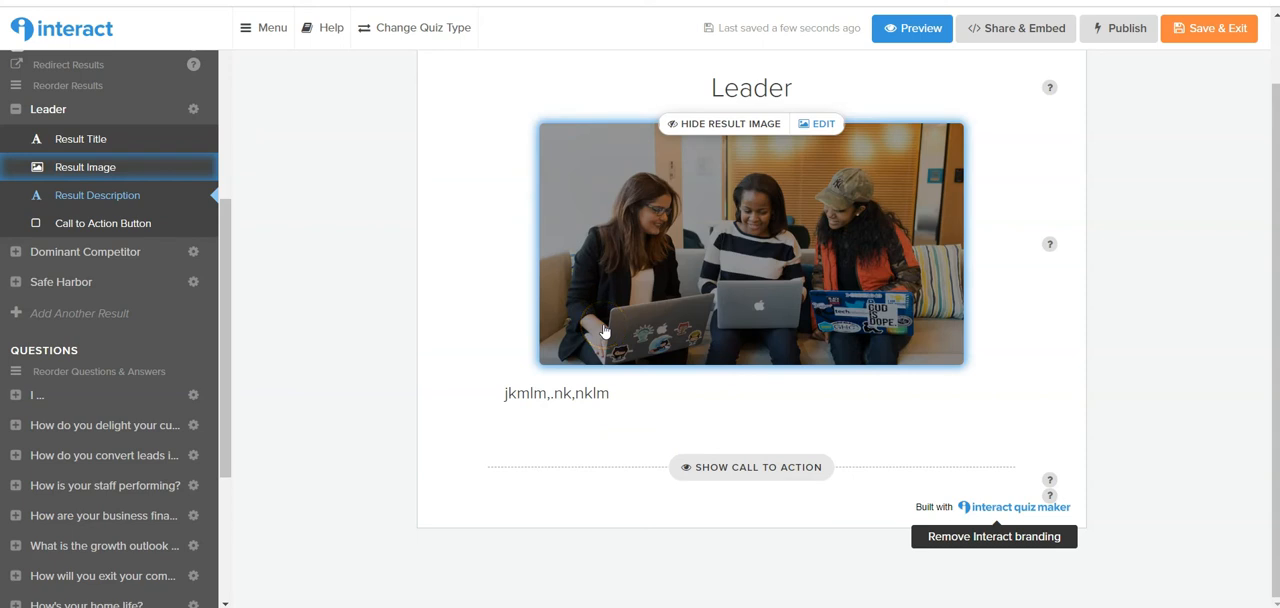
pyautogui.click(737, 520)
pyautogui.click(723, 467)
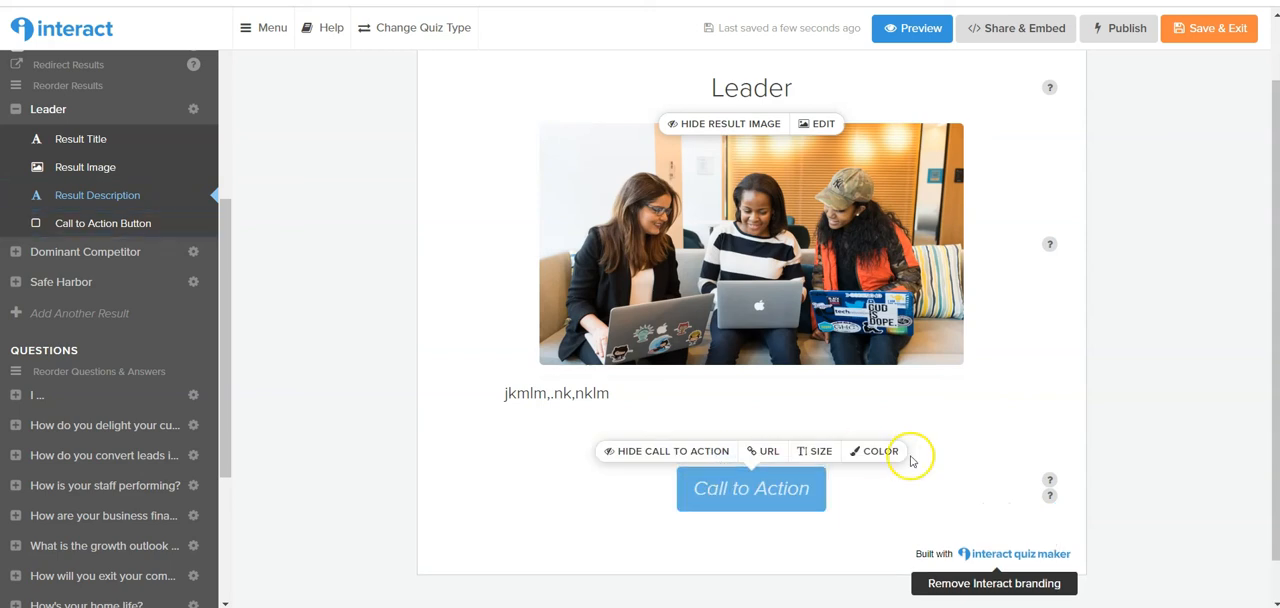
pyautogui.click(759, 449)
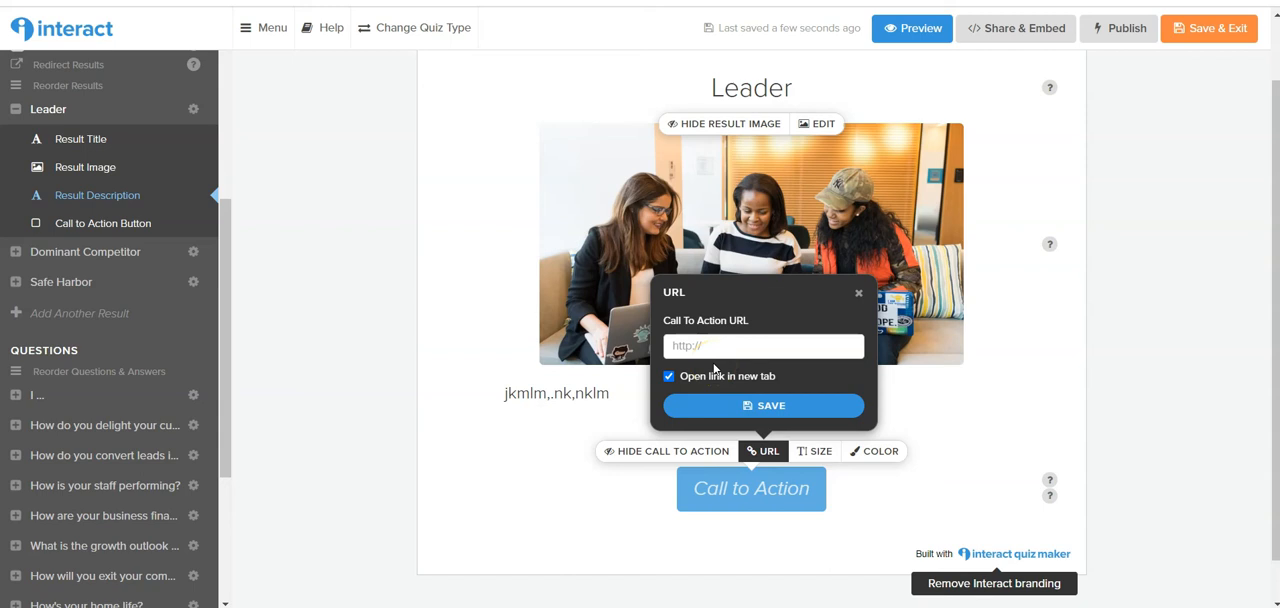
pyautogui.click(710, 346)
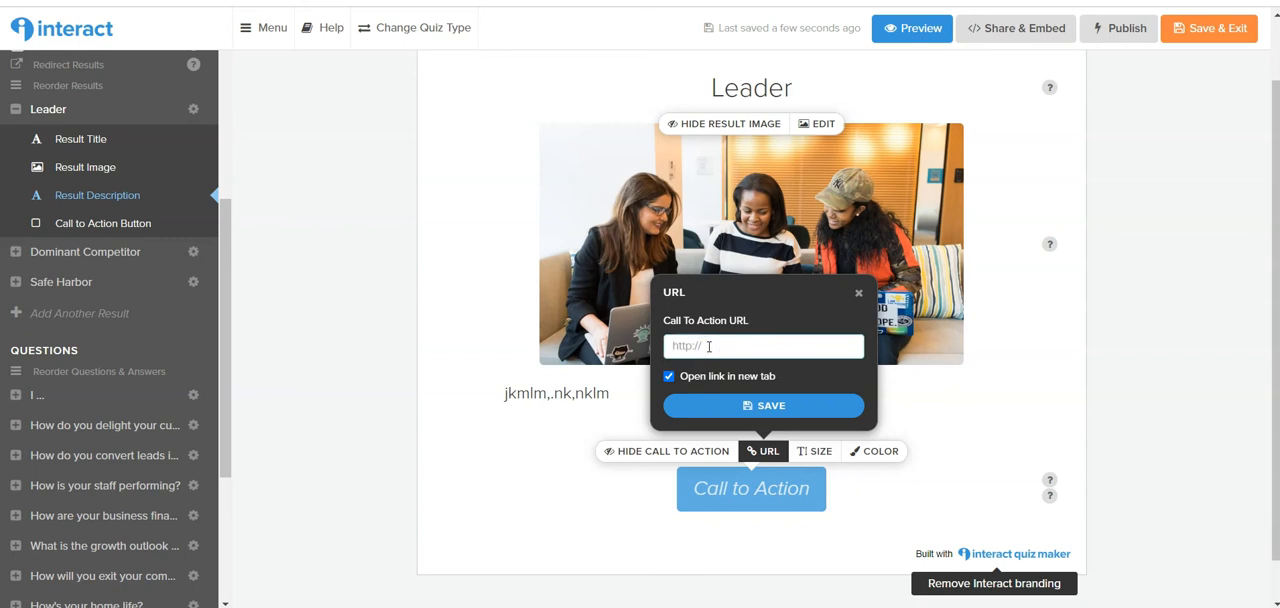
pyautogui.write('hh')
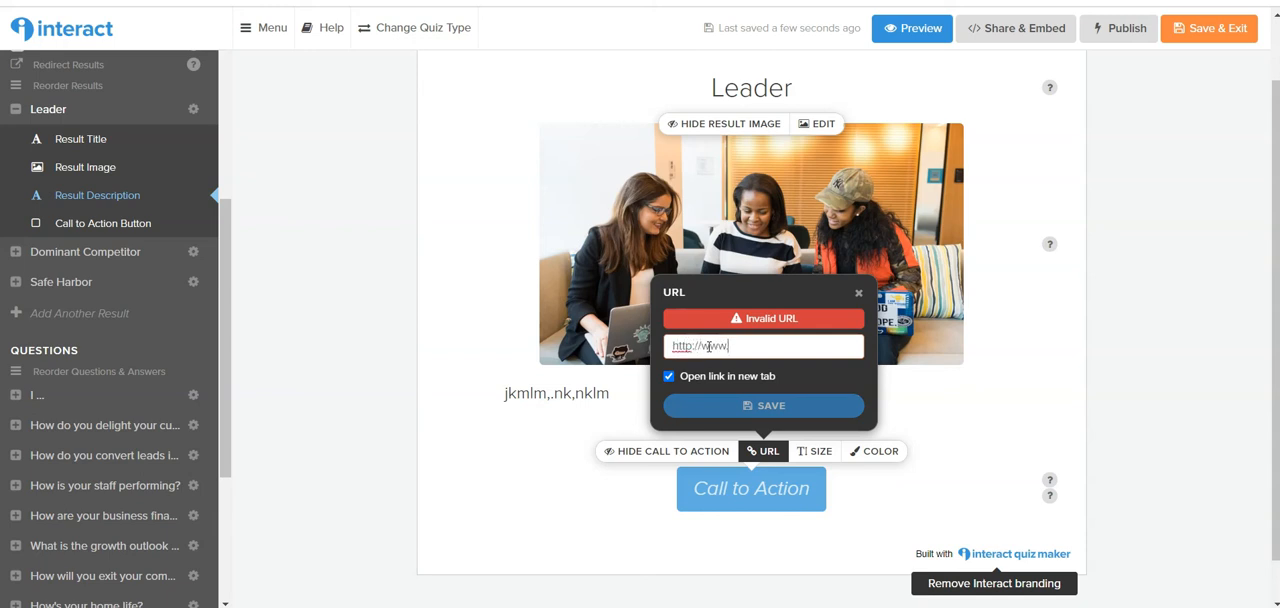
pyautogui.write('expandyou')
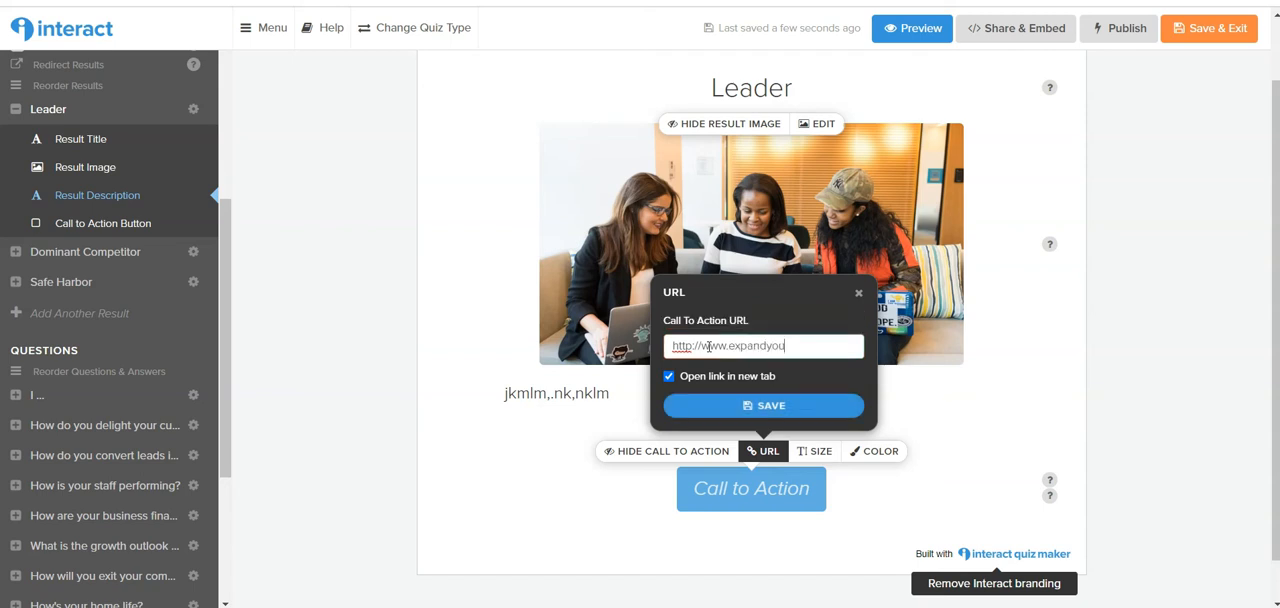
pyautogui.write('rheart.org/blog')
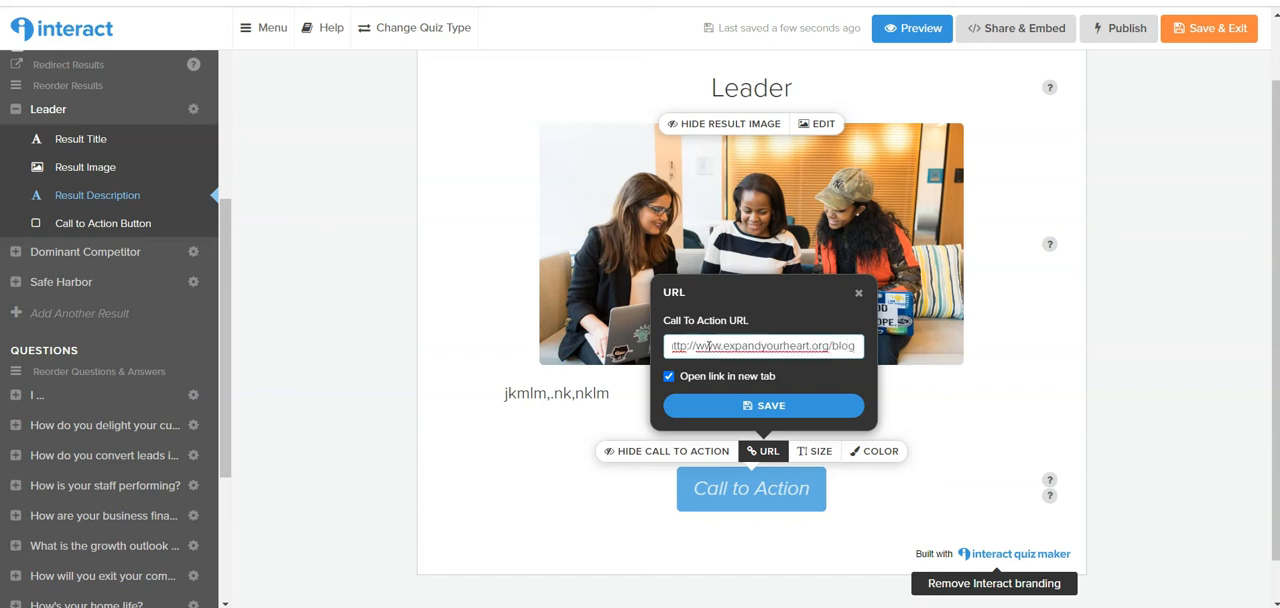
pyautogui.click(805, 405)
# Change the Leader result's call-to-action text to "Read More!" and its button color to purple.
pyautogui.click(810, 488)
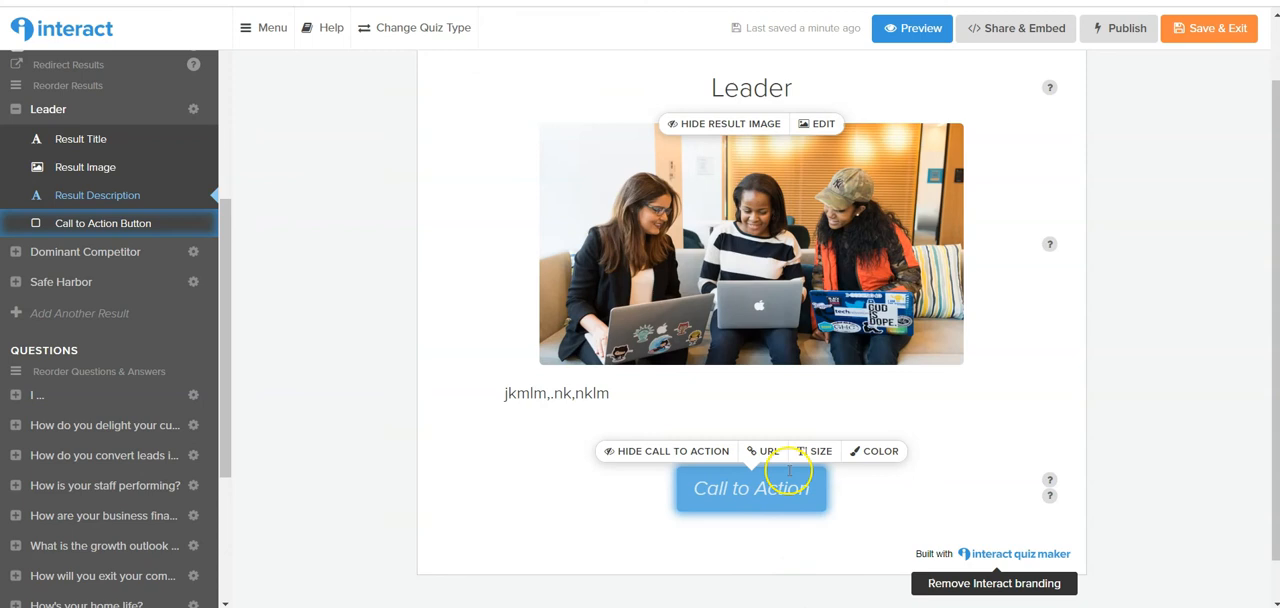
pyautogui.click(886, 451)
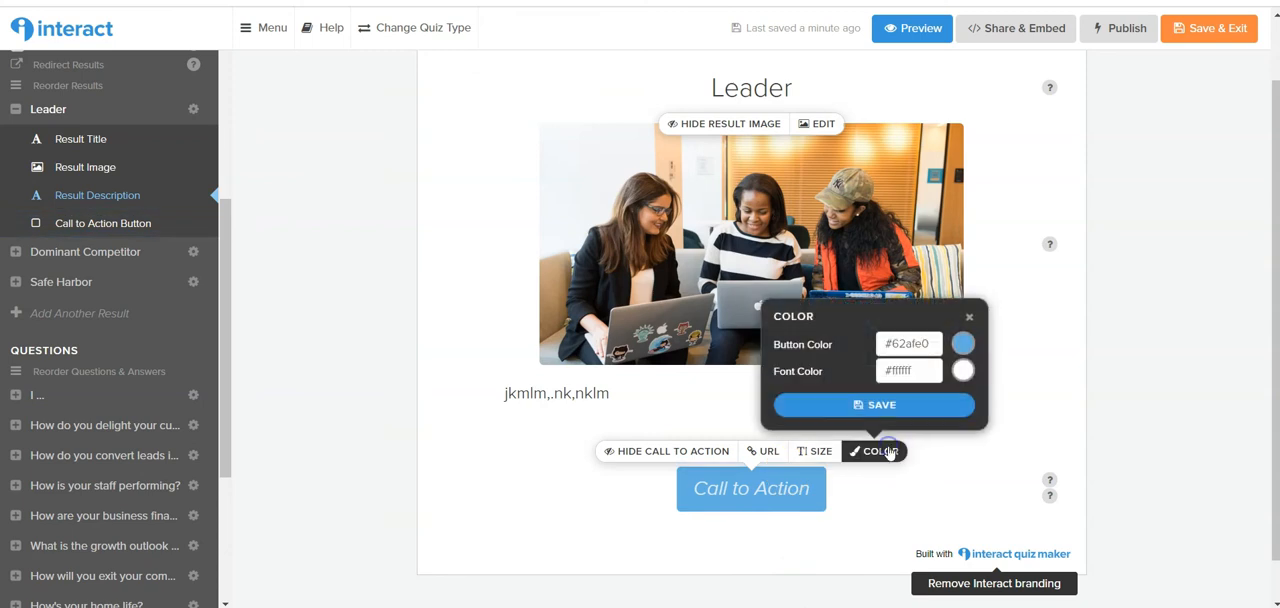
pyautogui.click(965, 344)
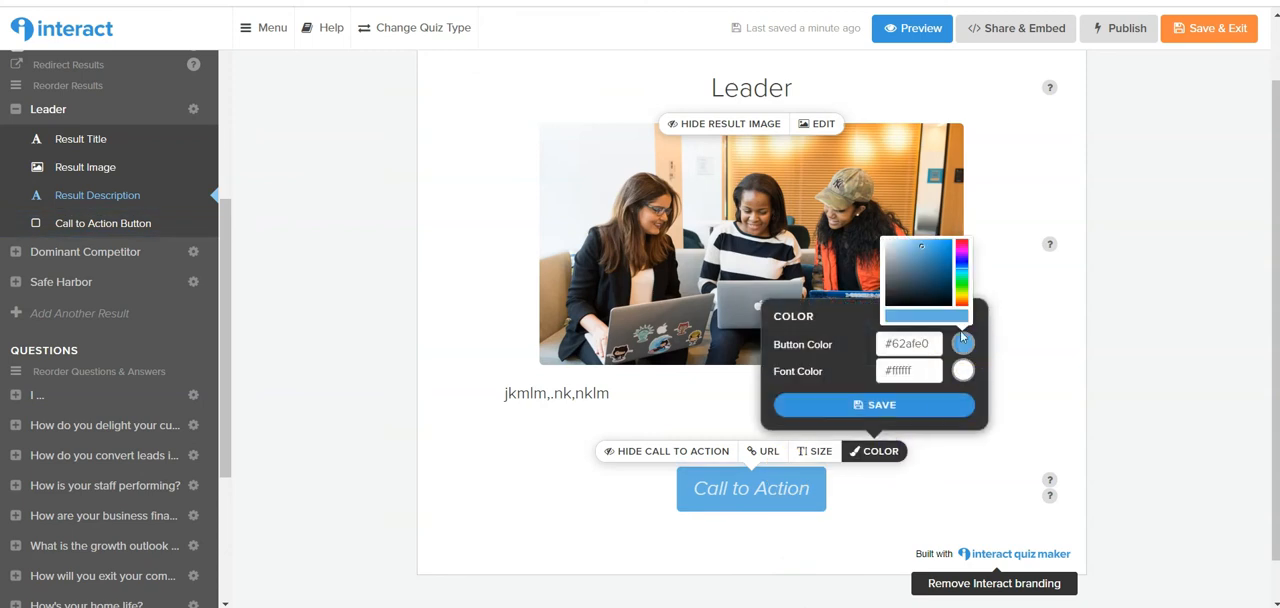
pyautogui.click(962, 250)
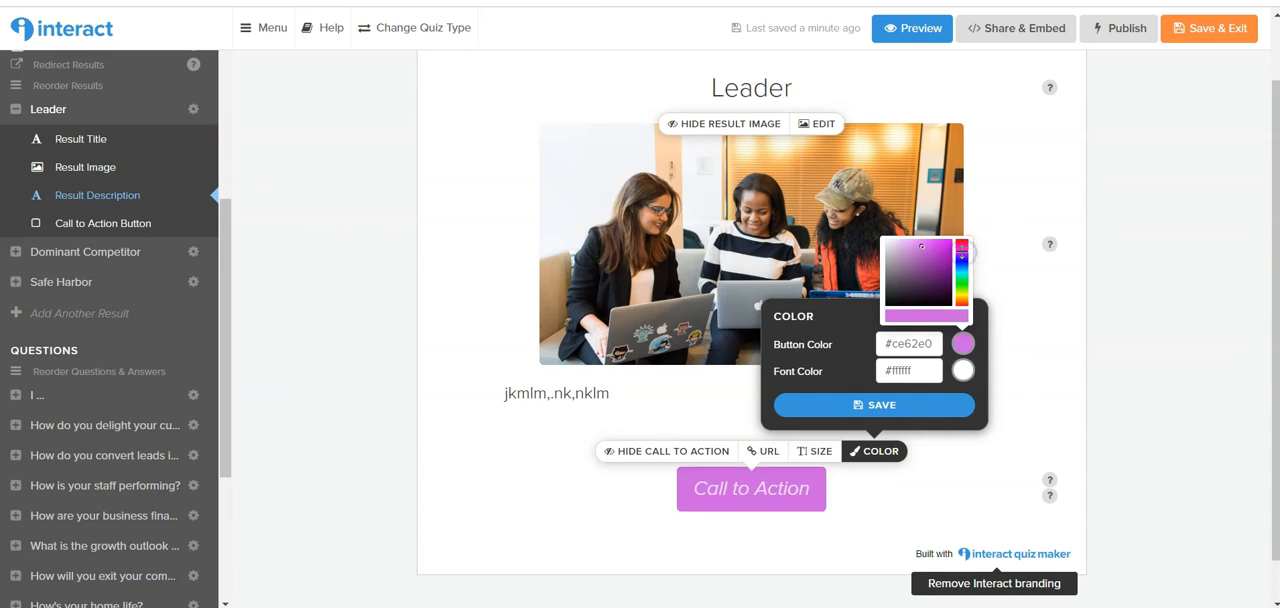
pyautogui.click(797, 552)
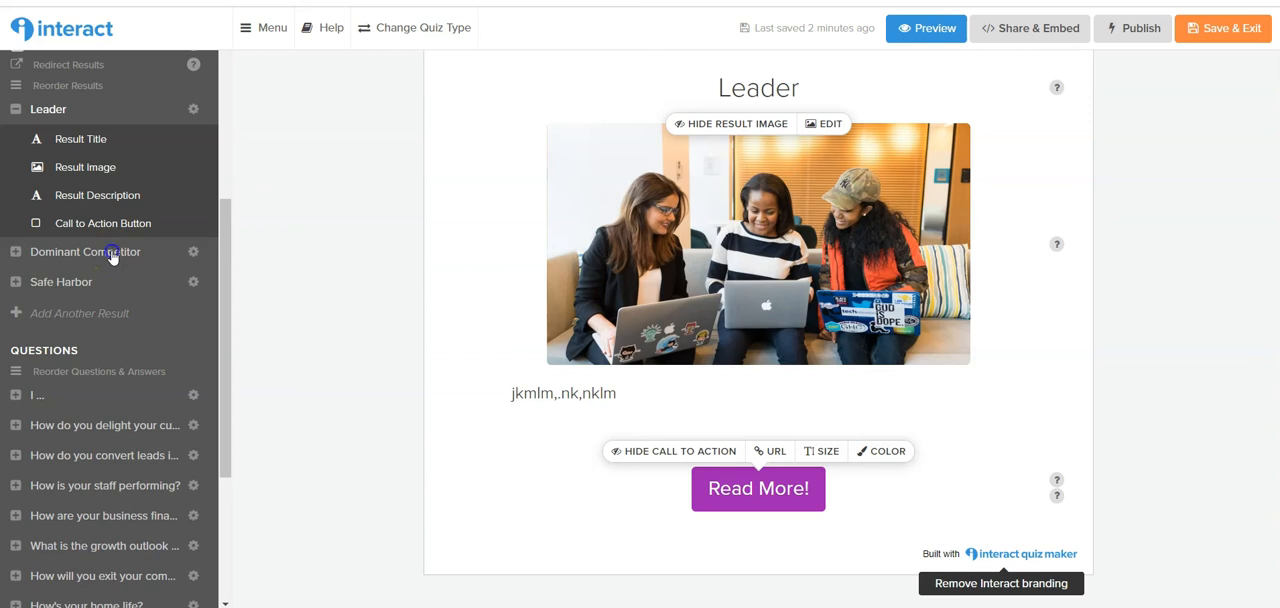
# Open the Dominant Competitor result and clear its title.
pyautogui.click(112, 254)
pyautogui.click(760, 92)
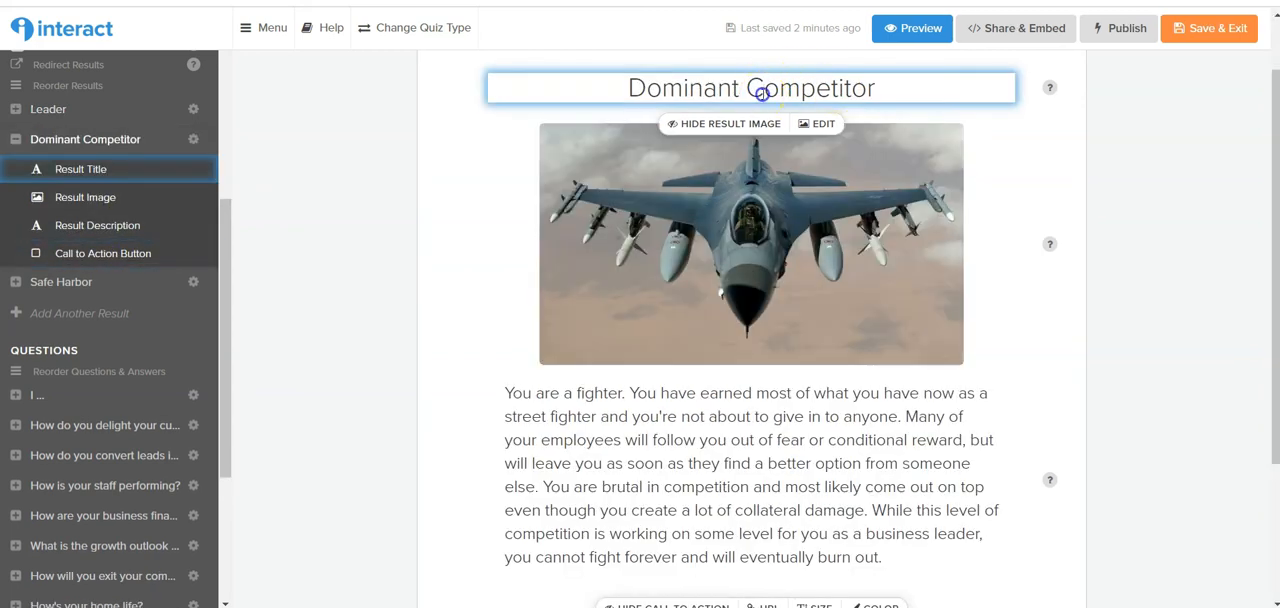
pyautogui.tripleClick(761, 93)
pyautogui.press('BackSpace')
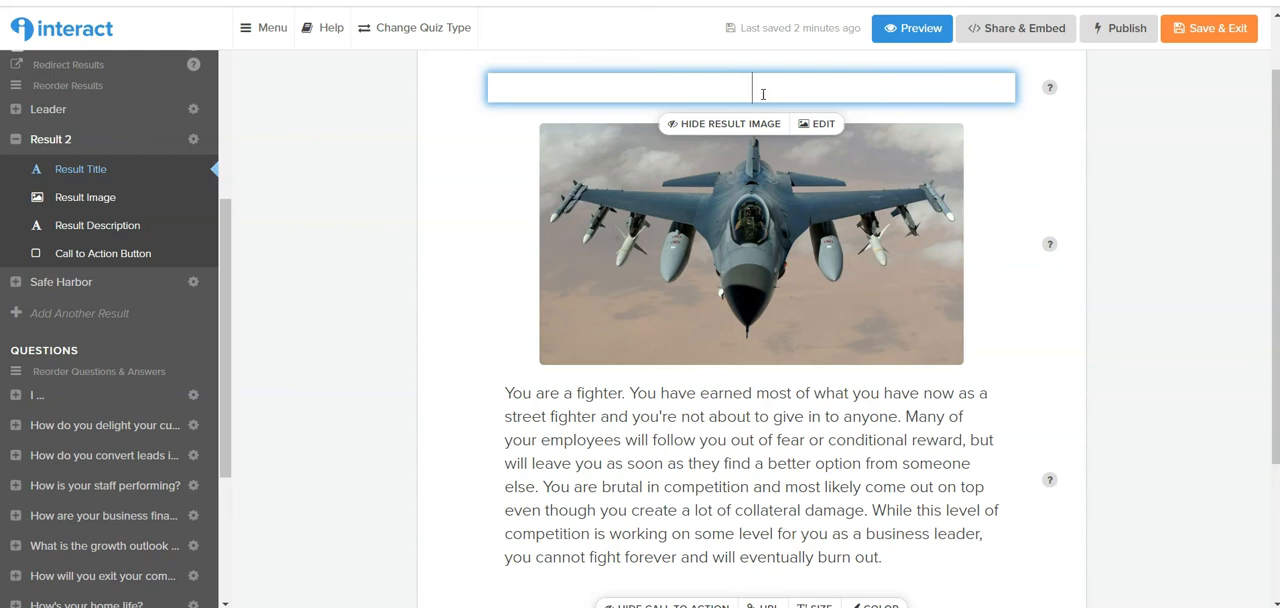
pyautogui.click(747, 213)
pyautogui.click(749, 449)
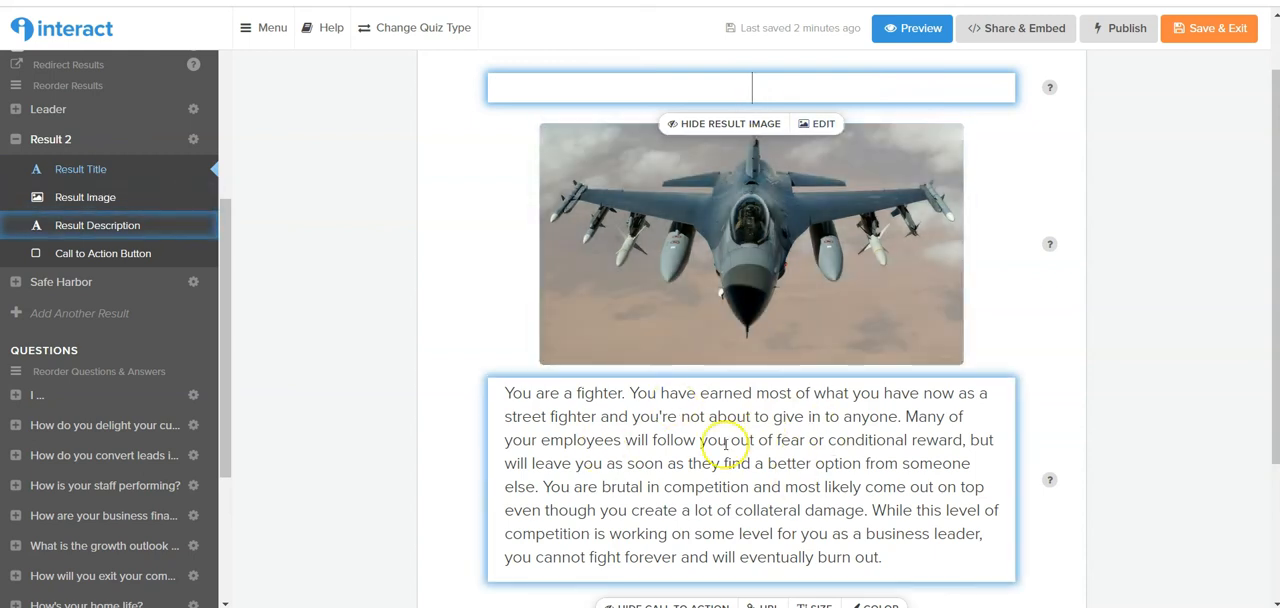
# Delete the "How's your home life?" question from the quiz and confirm the deletion.
pyautogui.scroll(-1, 725, 445)
pyautogui.scroll(-1, 725, 445)
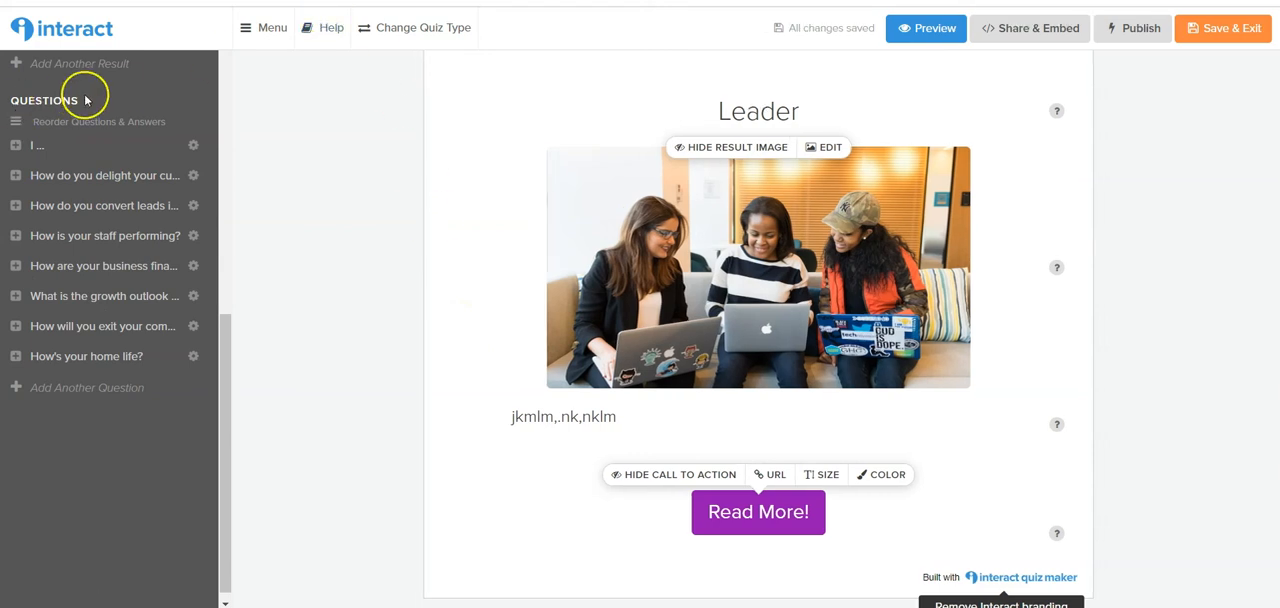
pyautogui.click(191, 350)
pyautogui.click(166, 393)
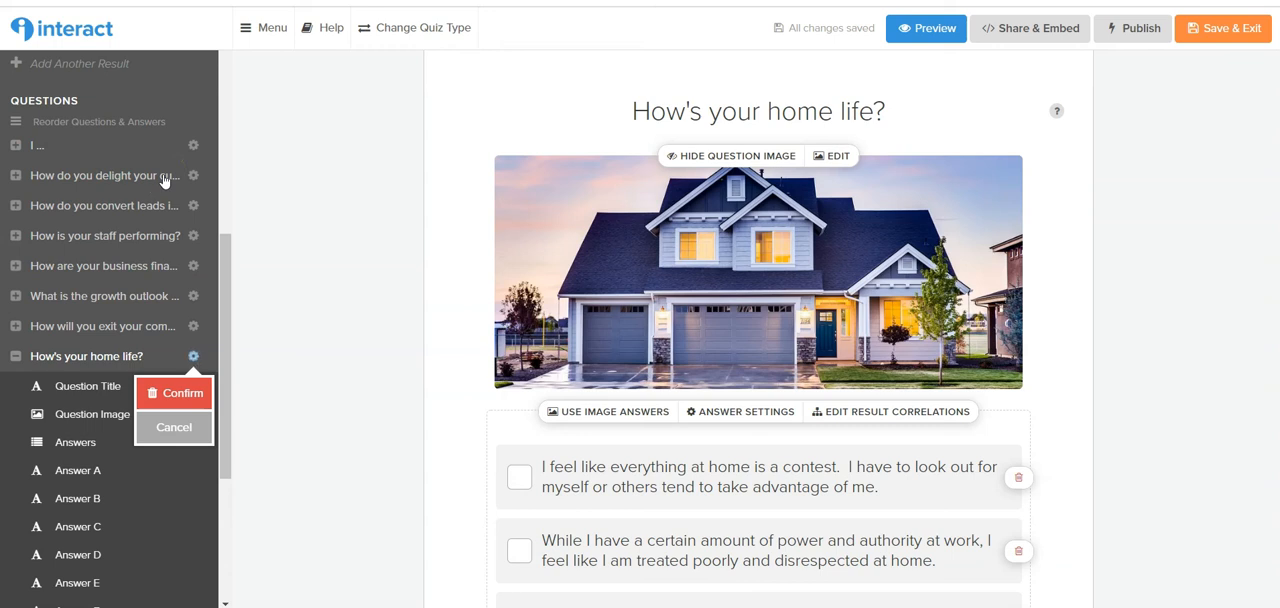
pyautogui.click(195, 392)
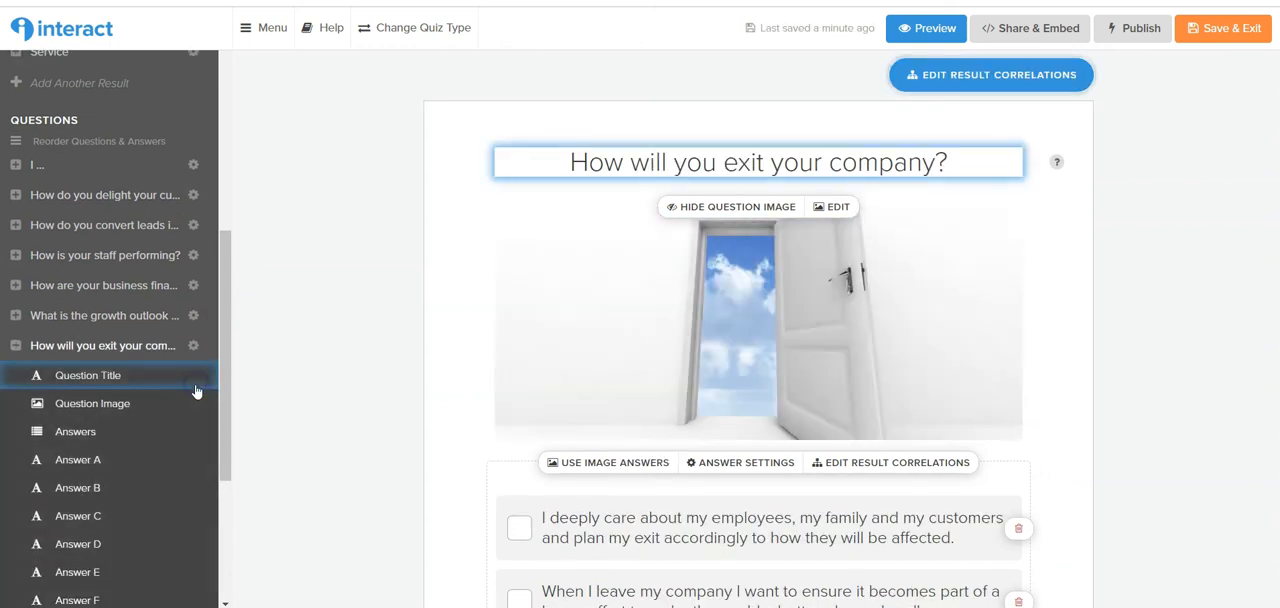
# Open the first question, "I ...", and examine its title, its three answers and its answer settings.
pyautogui.click(33, 165)
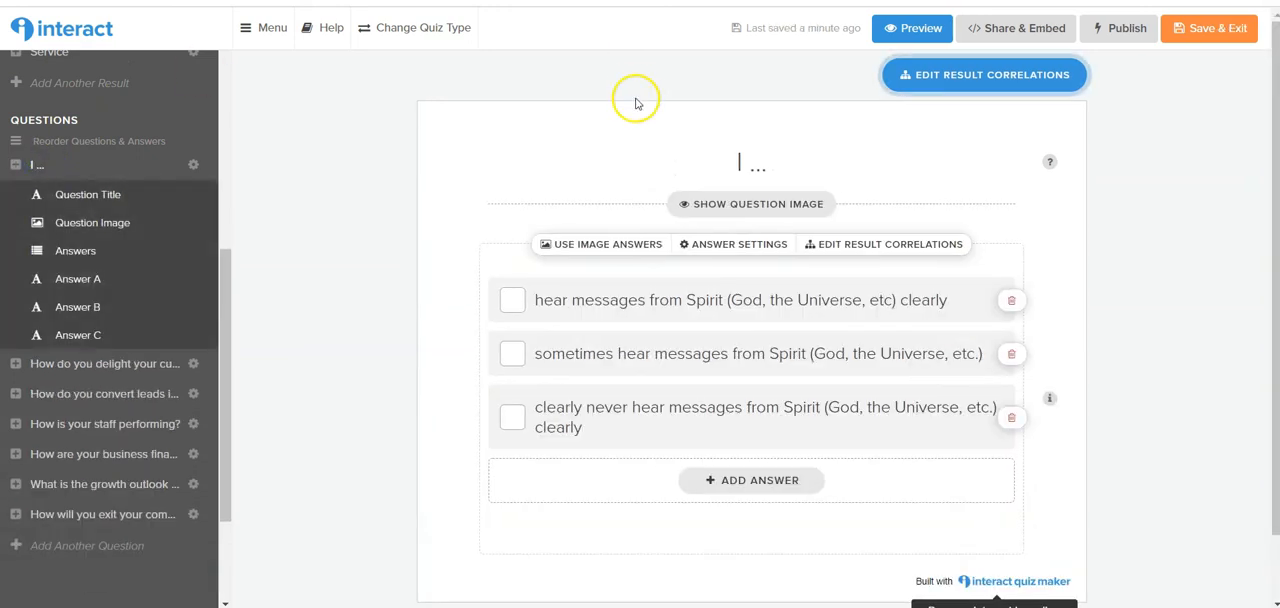
pyautogui.click(677, 163)
pyautogui.moveTo(711, 163); pyautogui.dragTo(763, 149)
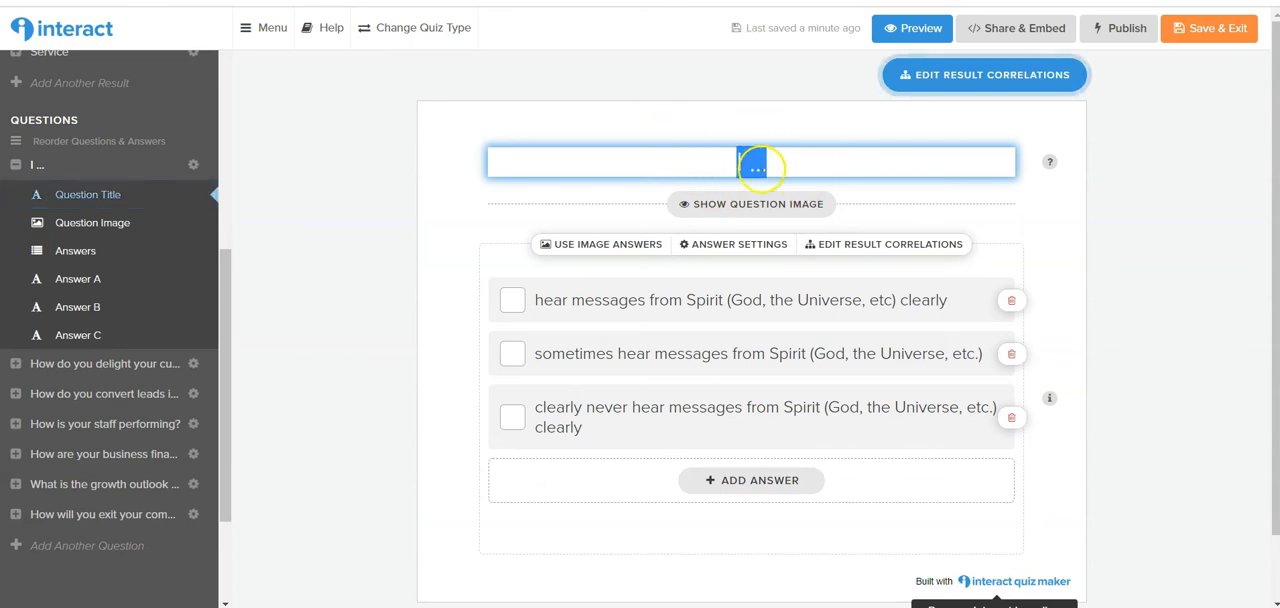
pyautogui.click(592, 300)
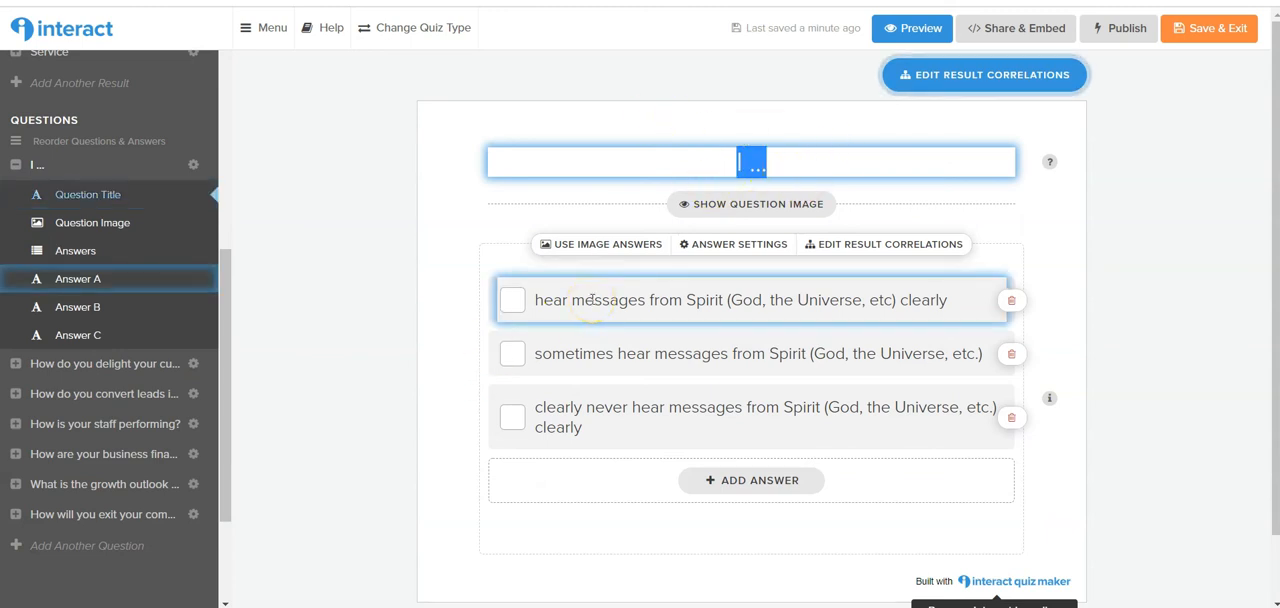
pyautogui.click(508, 394)
pyautogui.click(514, 314)
pyautogui.click(514, 354)
pyautogui.click(514, 414)
pyautogui.click(749, 366)
pyautogui.click(755, 385)
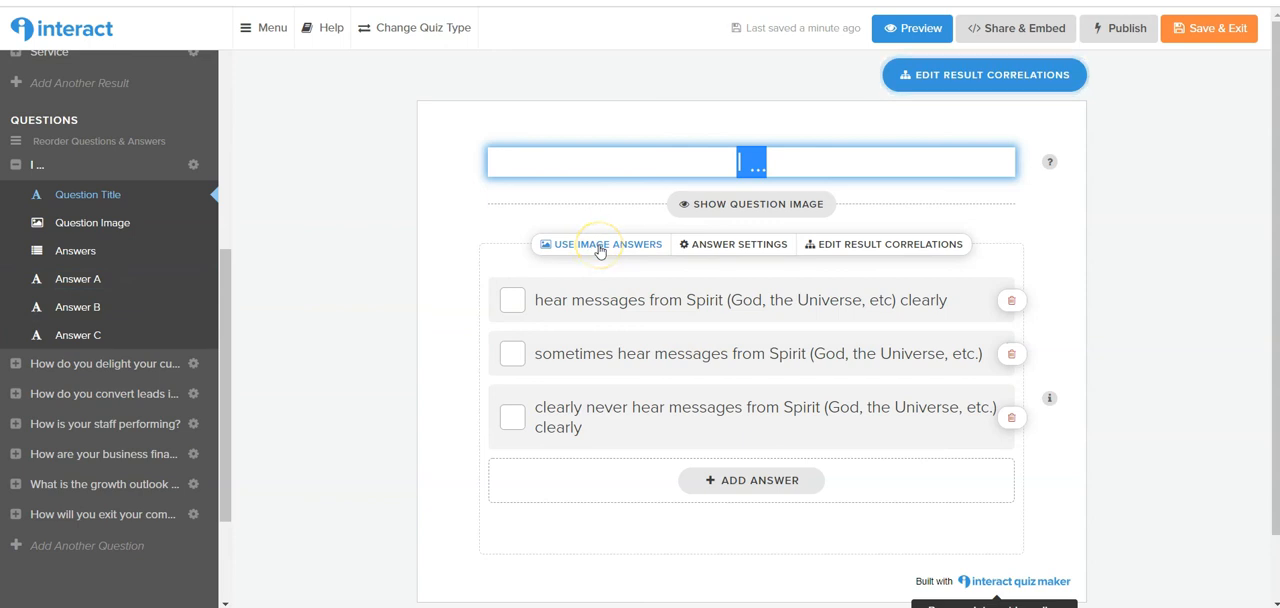
pyautogui.click(742, 247)
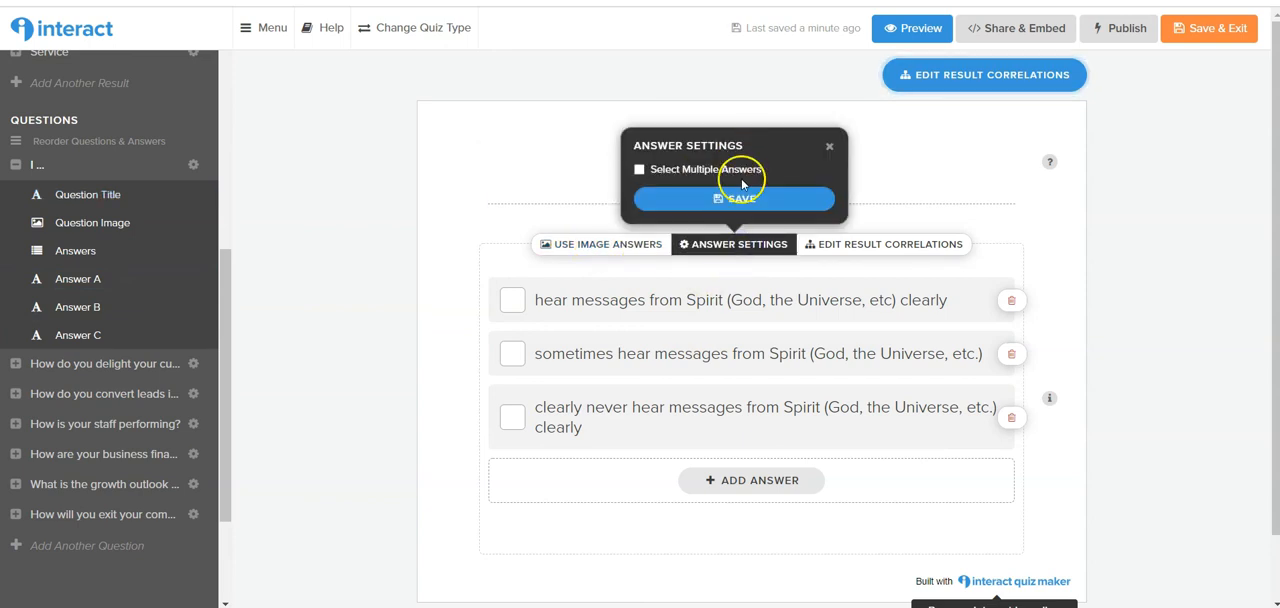
pyautogui.click(827, 145)
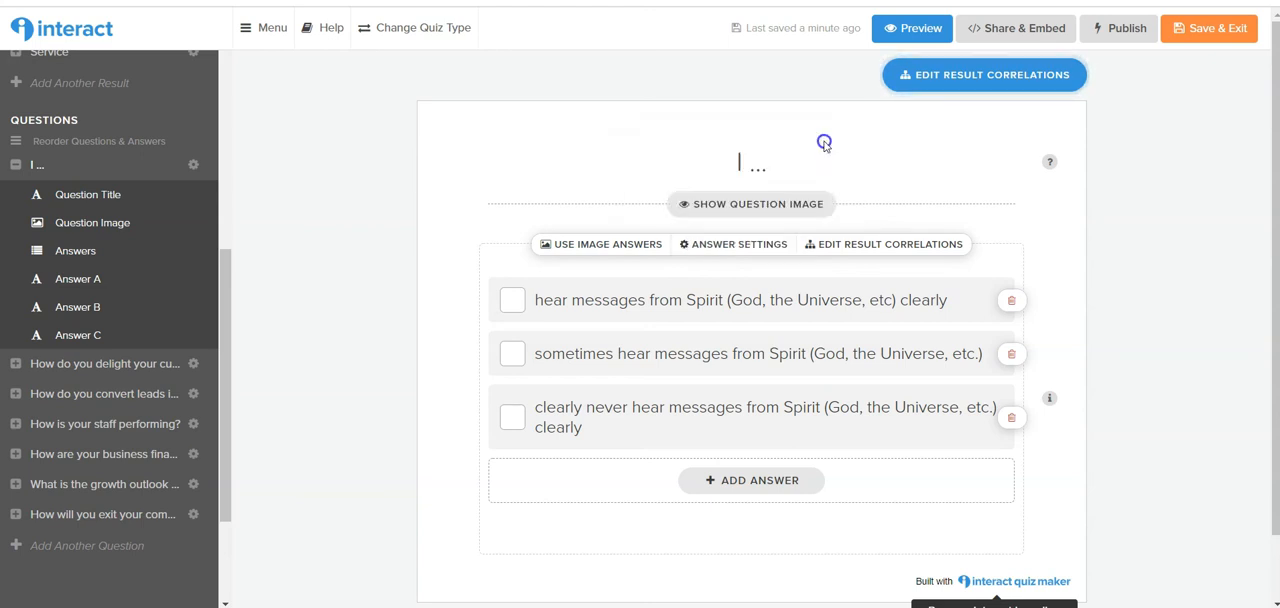
# Correlate the "hear messages from Spirit" answer with the Messenger result, and close the result correlations without saving.
pyautogui.click(895, 245)
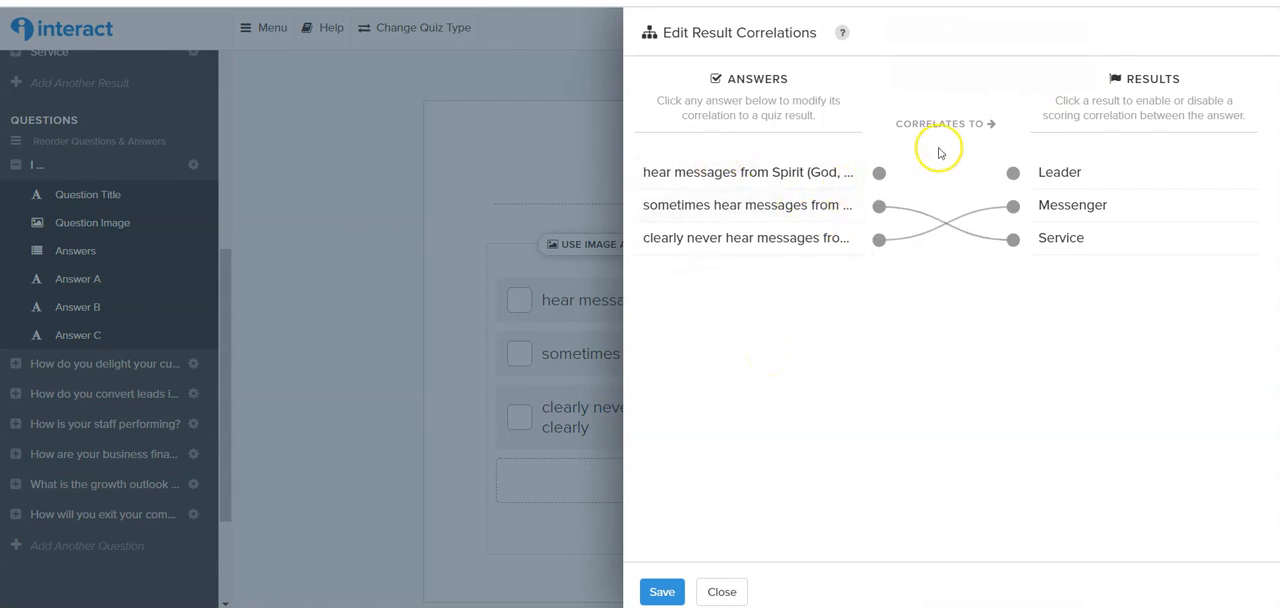
pyautogui.click(879, 175)
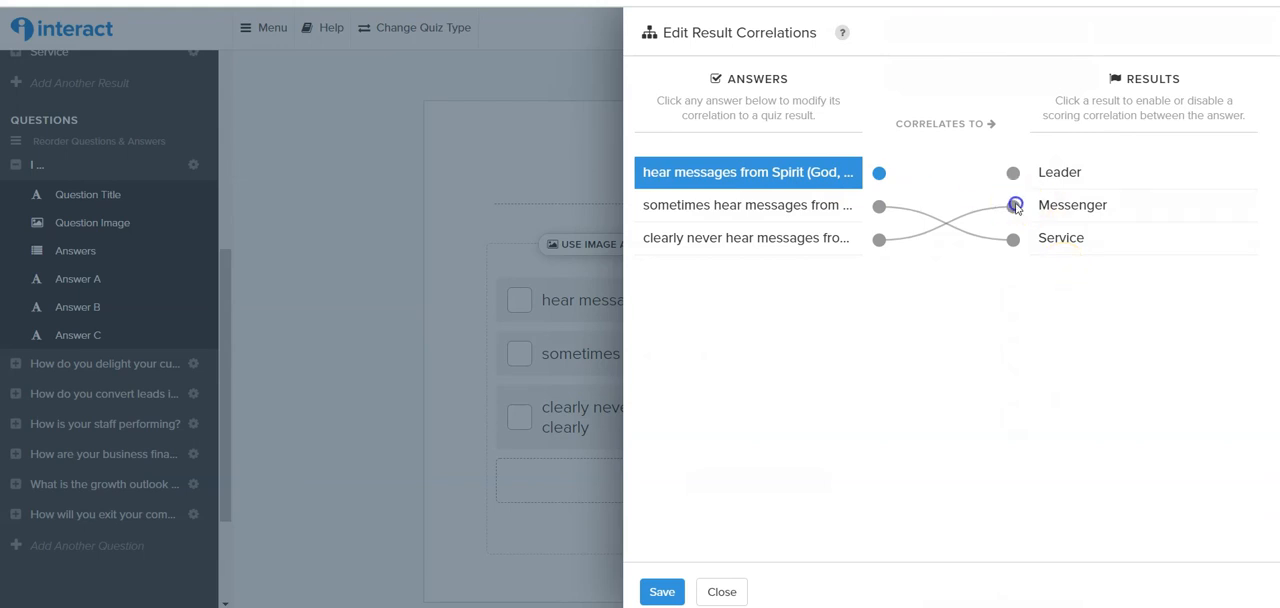
pyautogui.click(1014, 206)
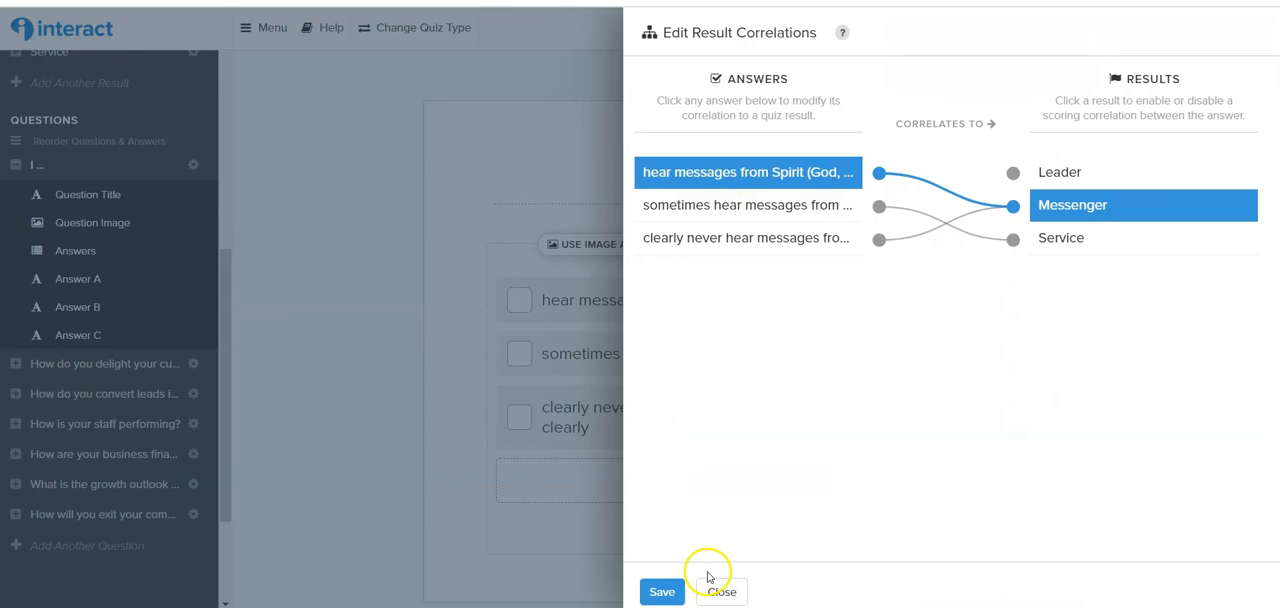
pyautogui.click(720, 591)
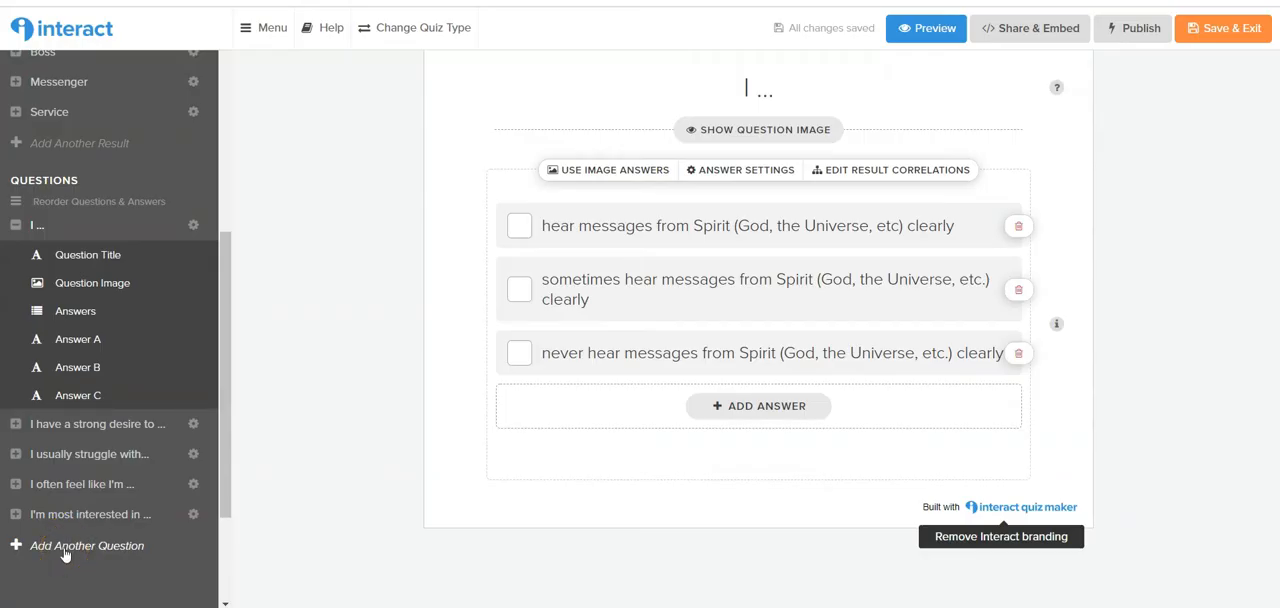